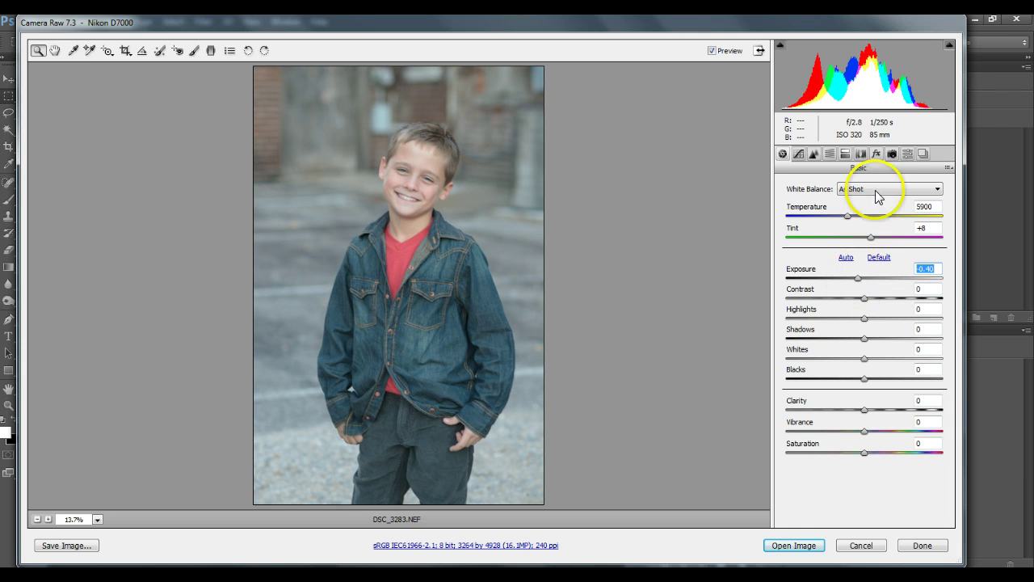
Try the Adobe Standard and Camera Landscape camera calibration profiles on the portrait
left_click(890, 154)
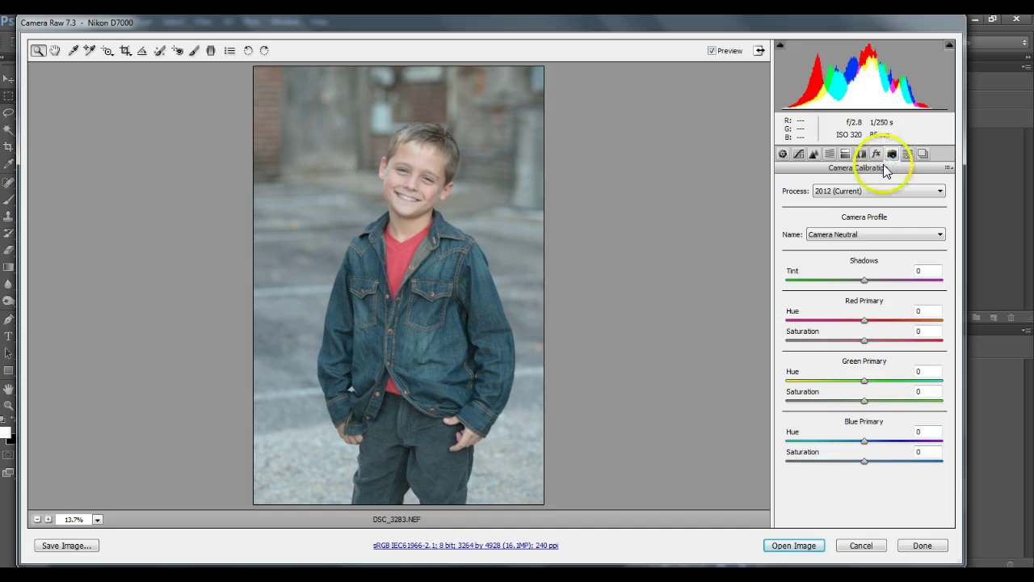
left_click(846, 235)
left_click(845, 234)
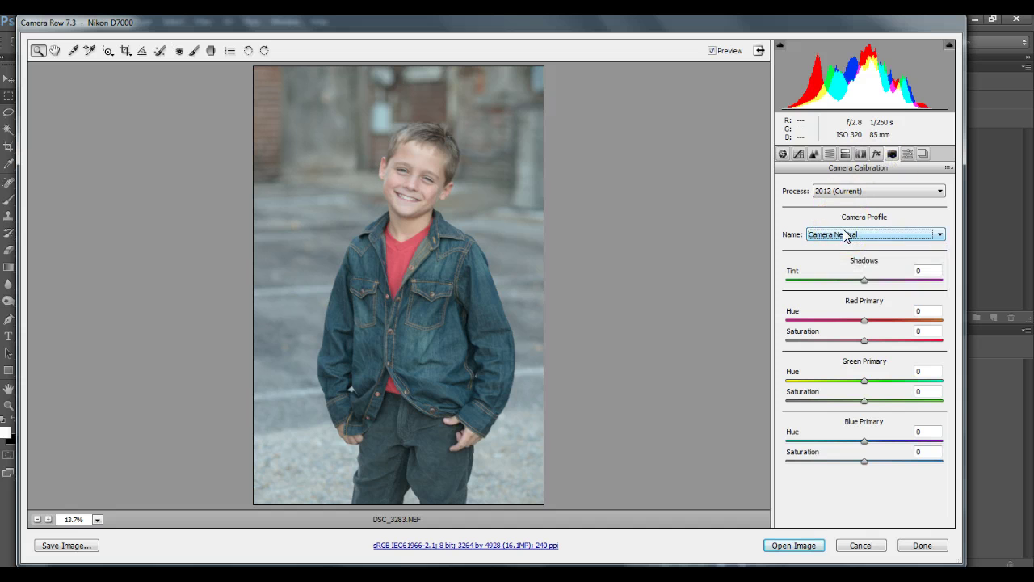
left_click(845, 234)
left_click(844, 247)
left_click(838, 234)
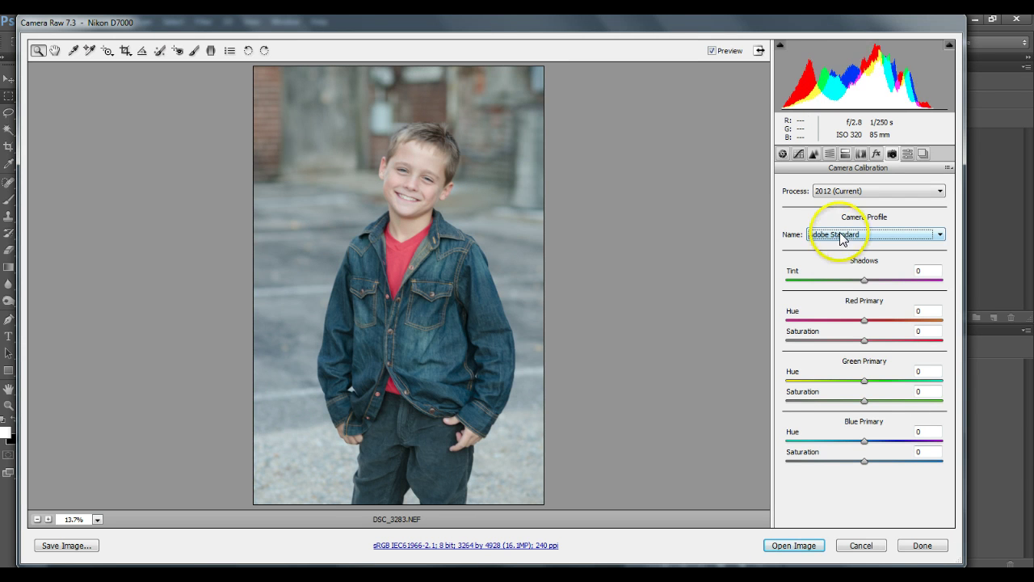
left_click(842, 242)
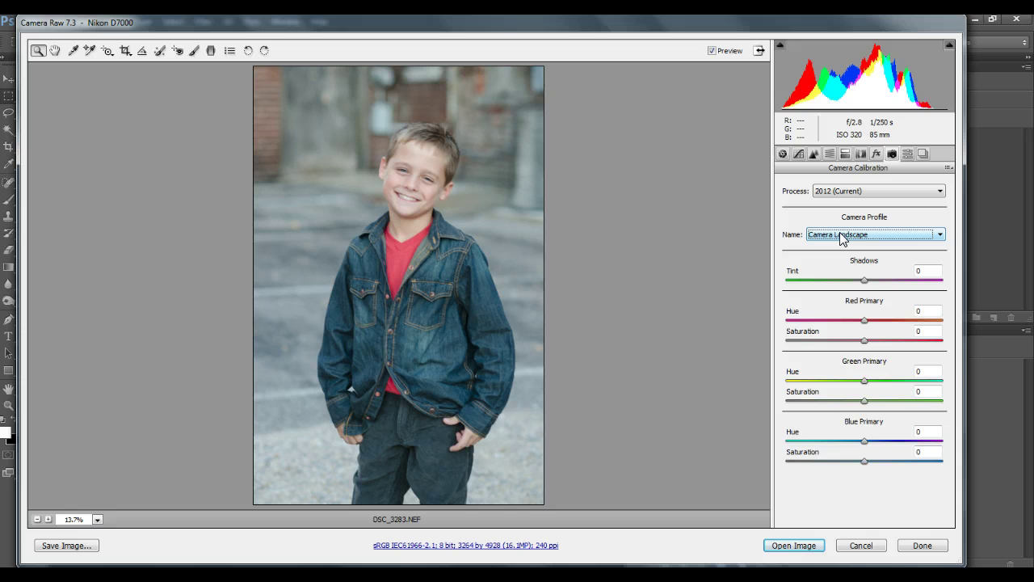
Set the camera calibration profile to Camera Neutral
key("Down")
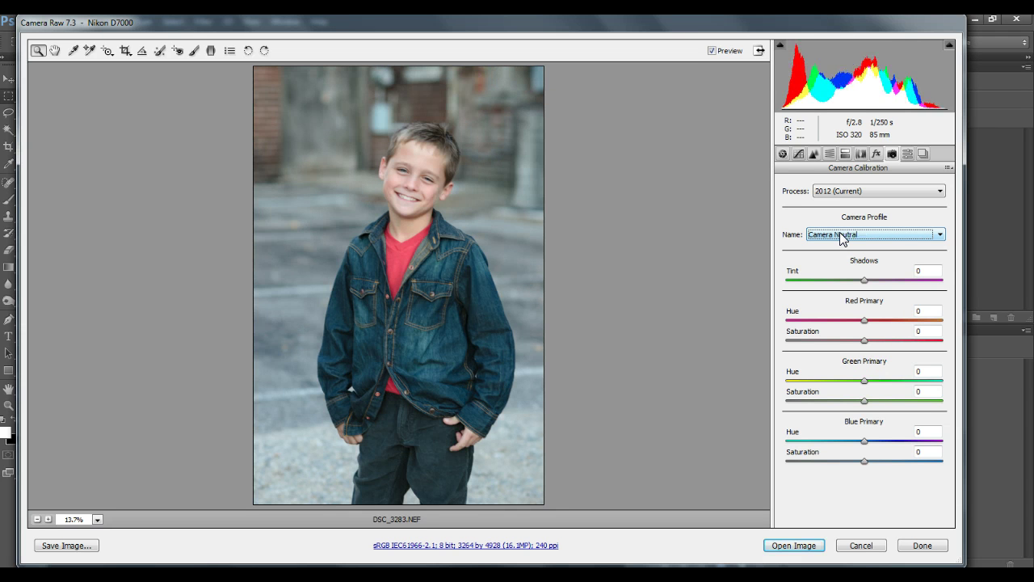
left_click(841, 235)
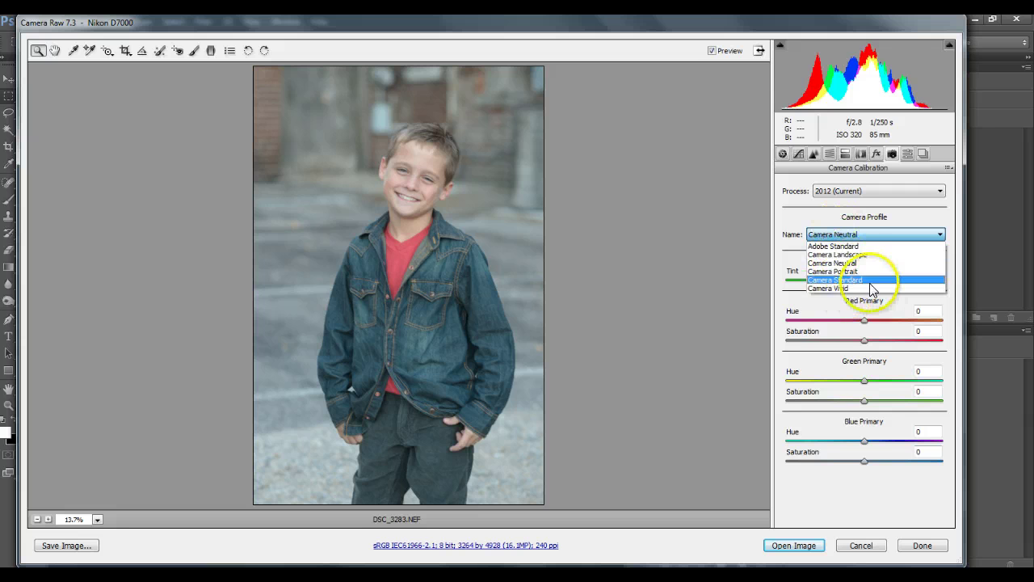
left_click(856, 189)
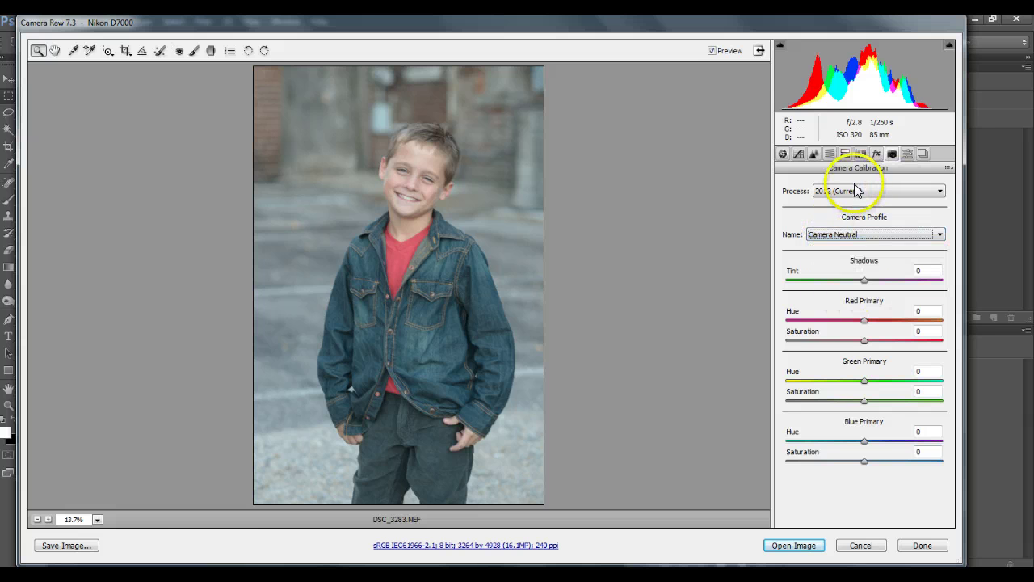
left_click(859, 235)
left_click(850, 193)
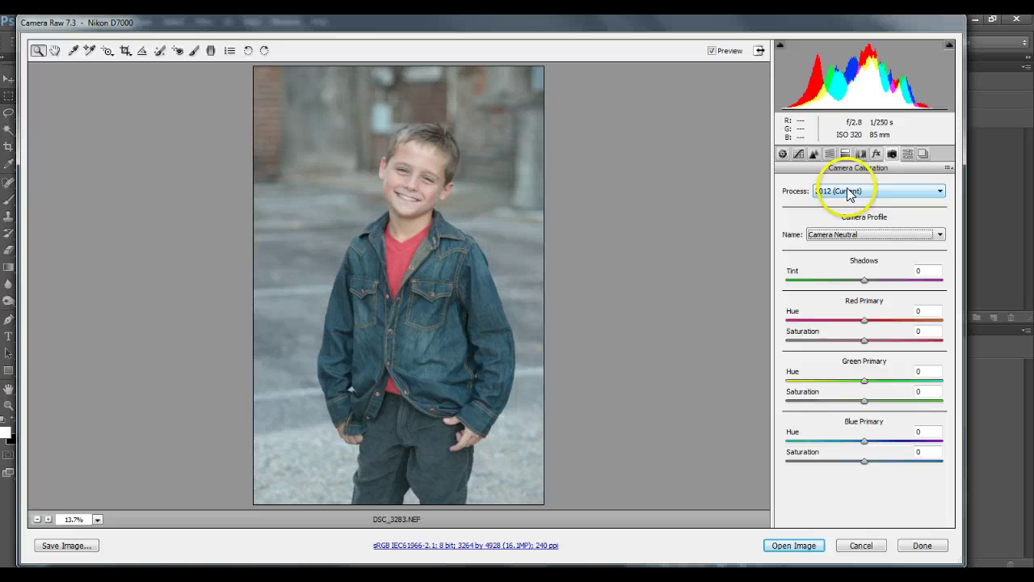
left_click(854, 235)
left_click(857, 265)
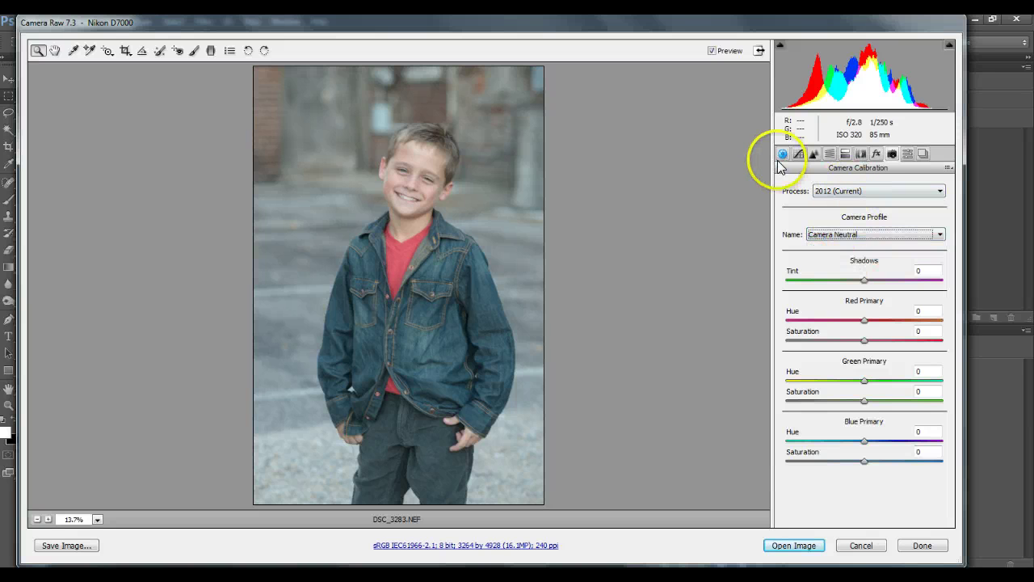
Set the basic tone values to Highlights -20, Shadows +30 and Blacks -25, and compare the result with the original
left_click(782, 154)
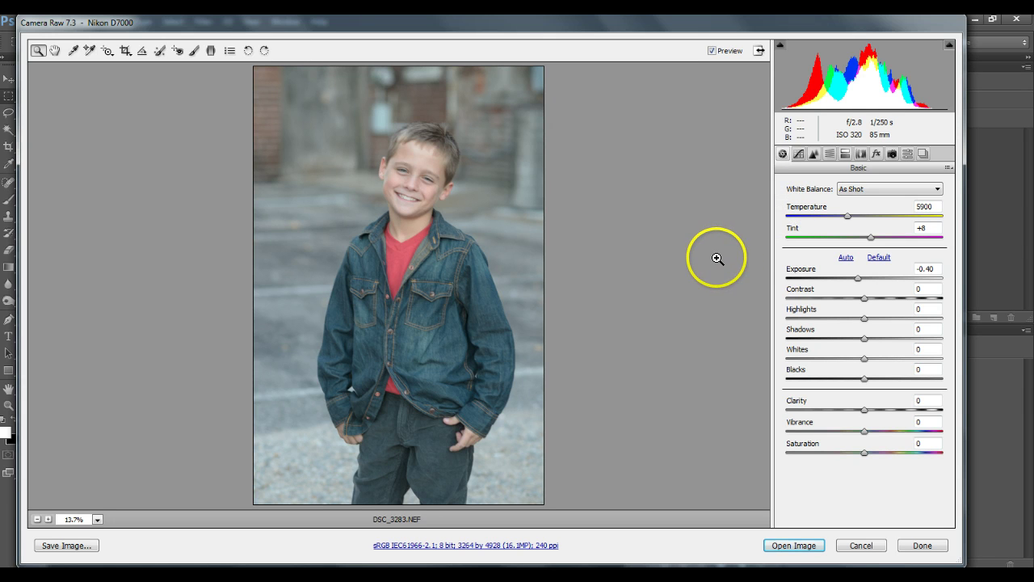
left_click(849, 319)
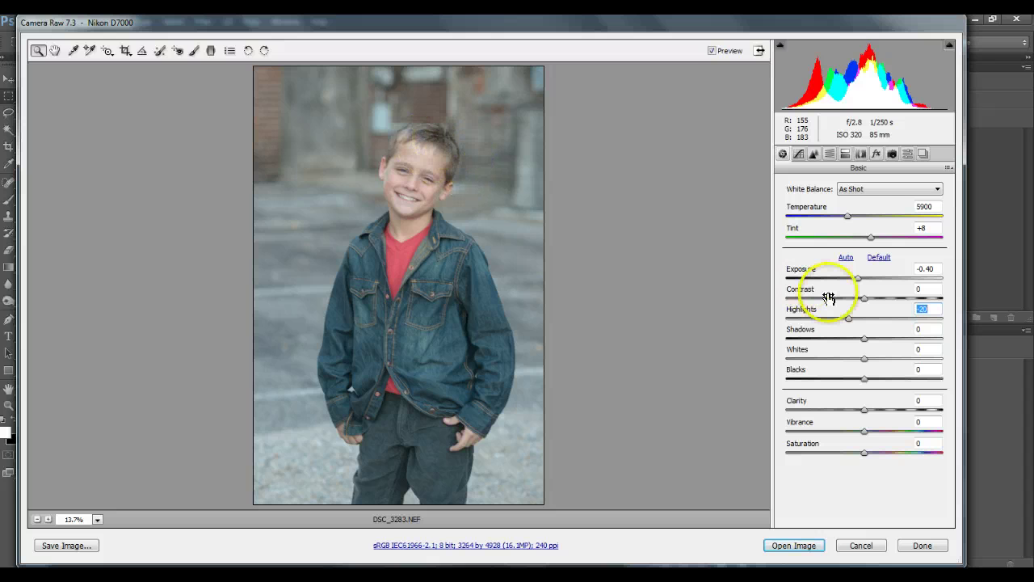
left_click(887, 340)
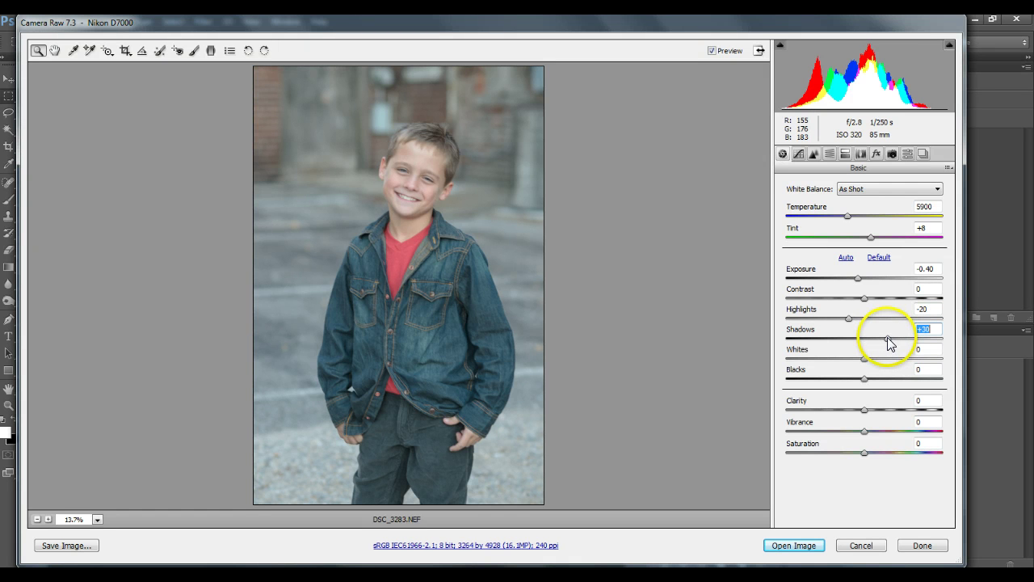
left_click(848, 379)
key("Down")
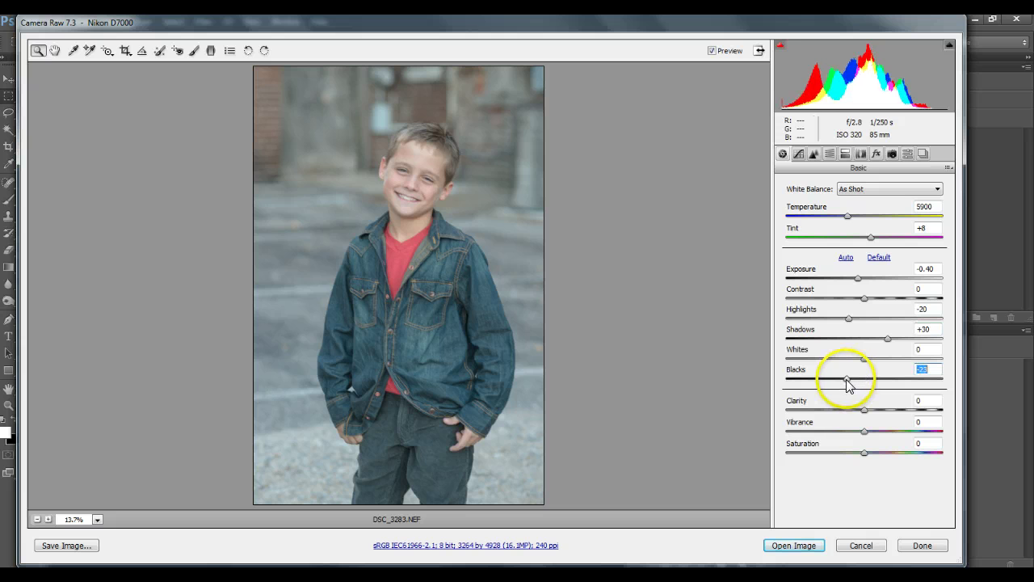
left_click_drag(848, 385, 846, 385)
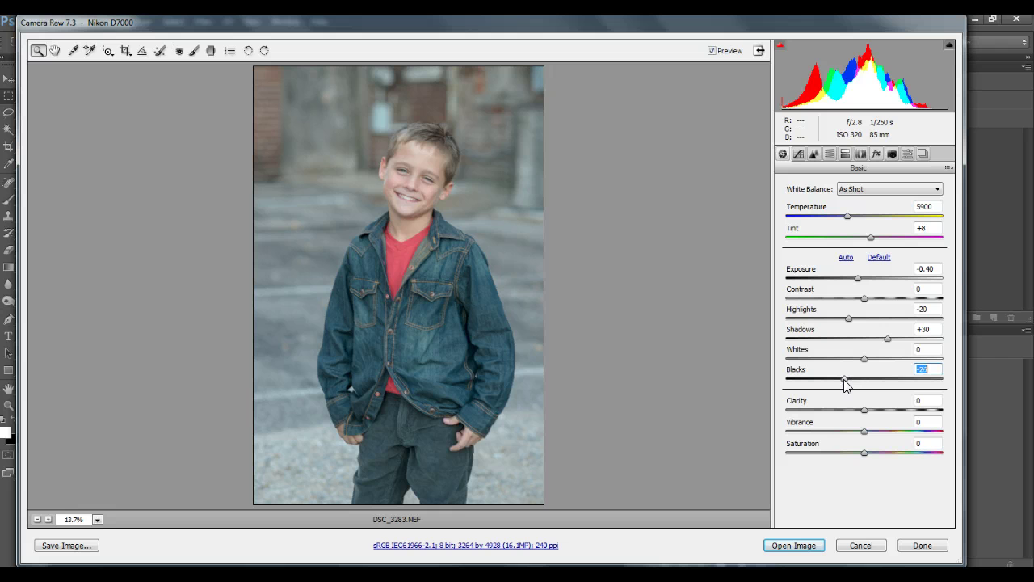
left_click(713, 51)
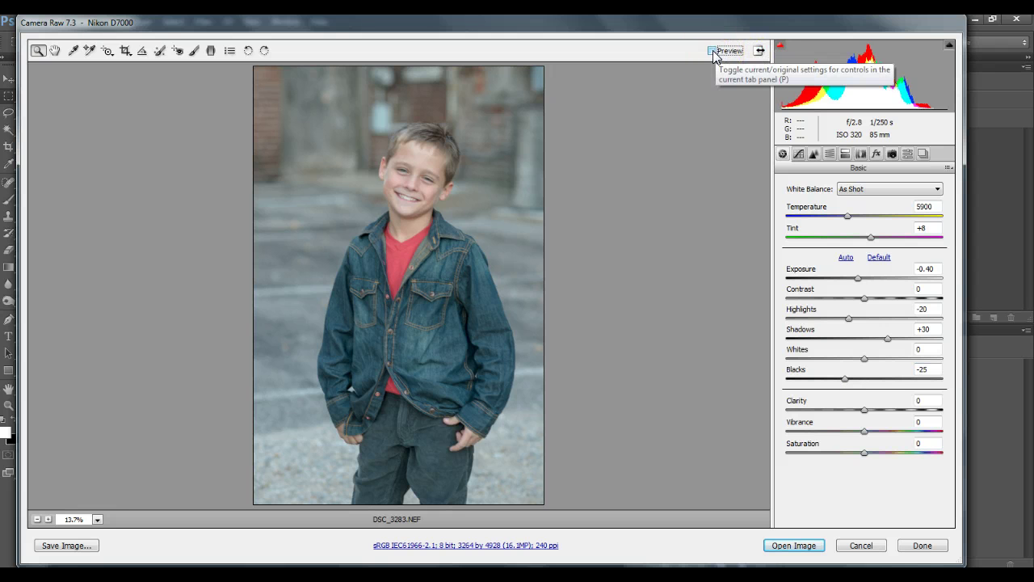
left_click(711, 51)
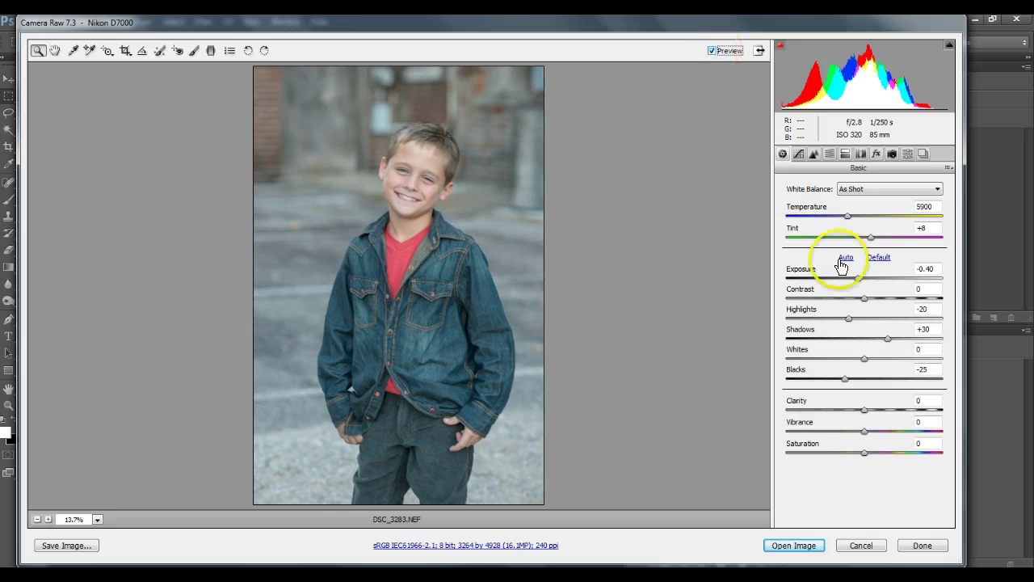
Set the white balance by sampling the light gravel beside the boy's hand as the neutral reference
left_click_drag(848, 218, 852, 219)
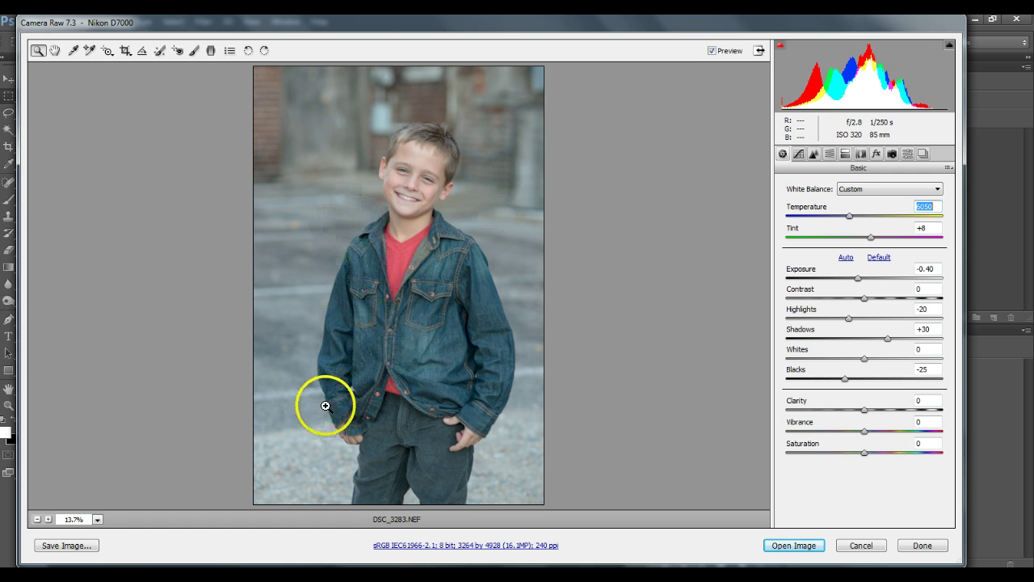
left_click(74, 51)
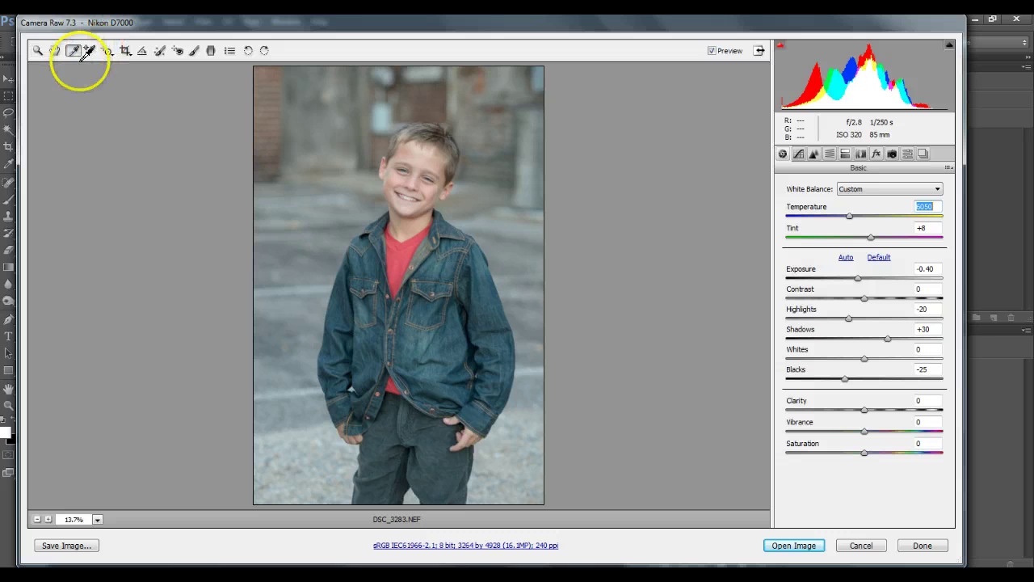
left_click(301, 438)
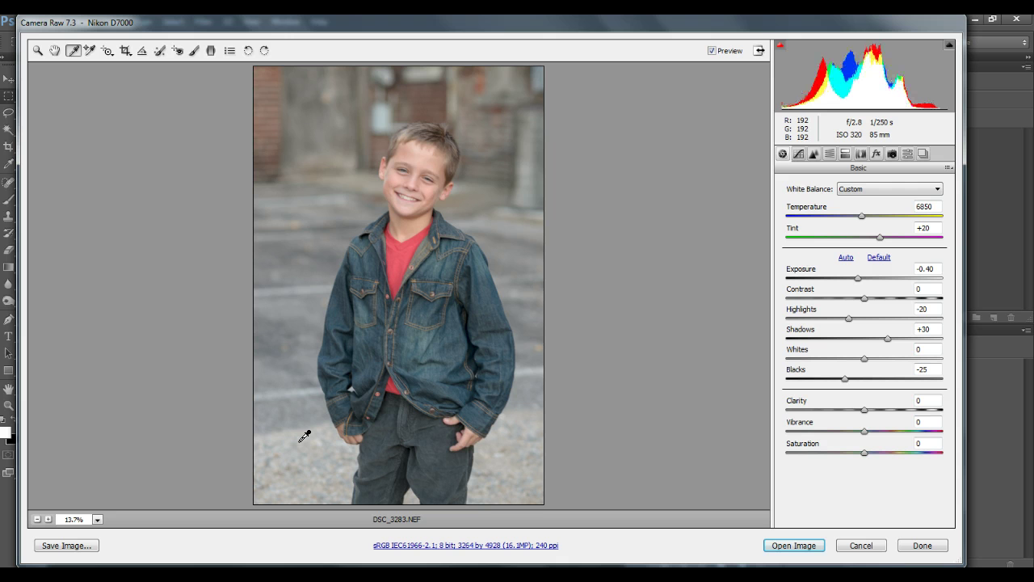
left_click(39, 50)
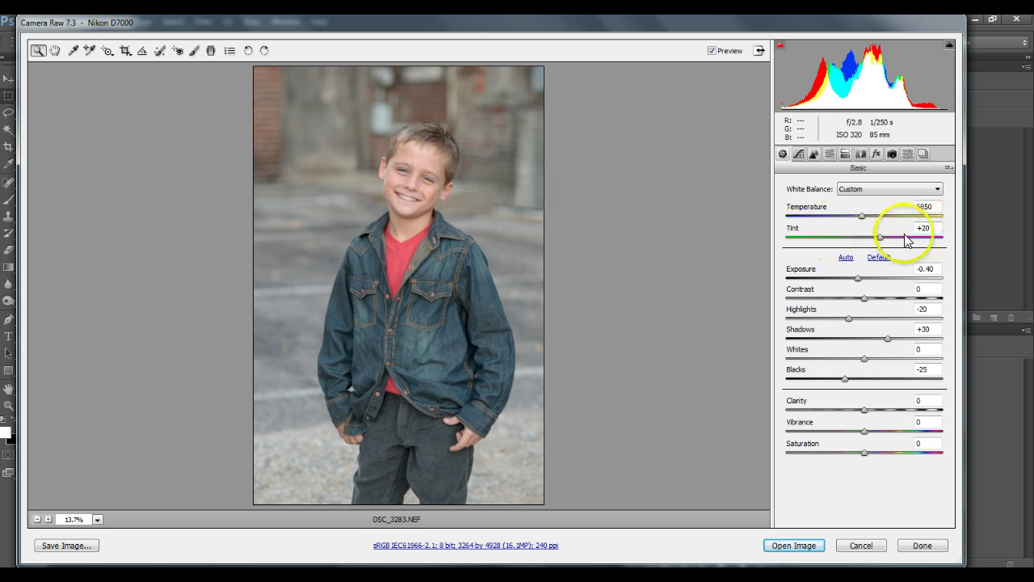
Fine-tune the white balance to temperature 6700 and tint +14, and compare the result with the original
left_click(873, 238)
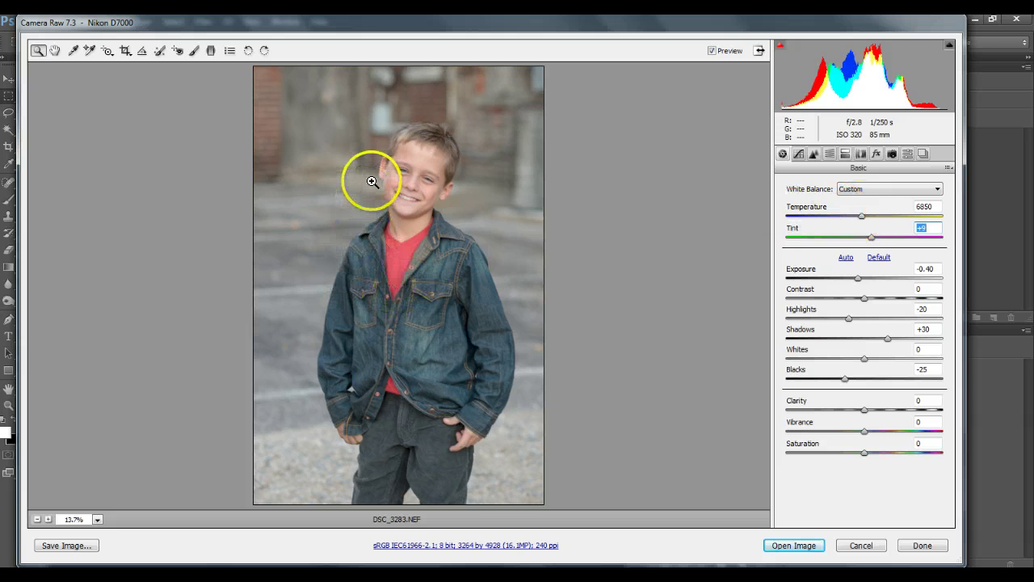
left_click(879, 238)
left_click_drag(880, 242, 877, 242)
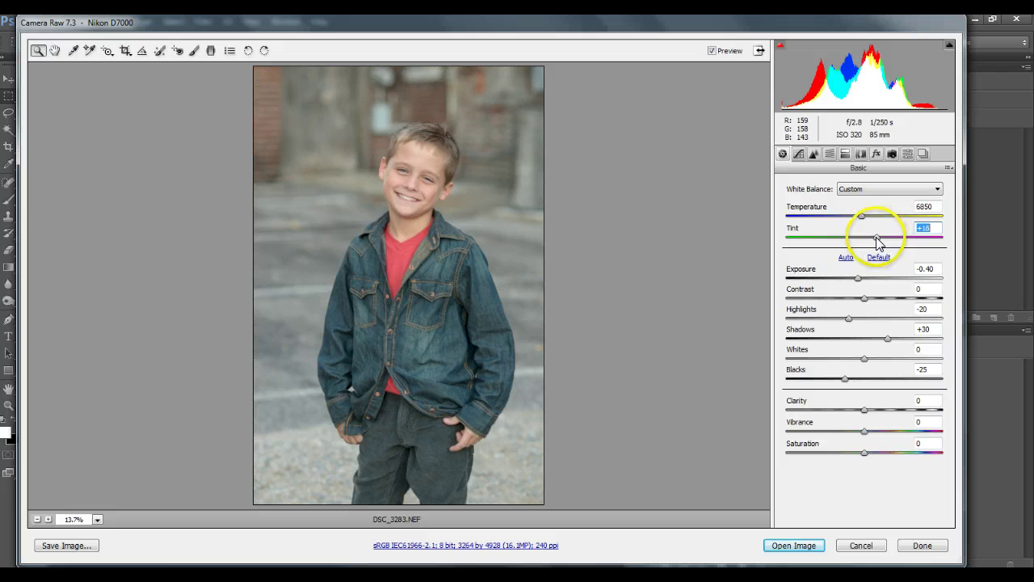
left_click(863, 218)
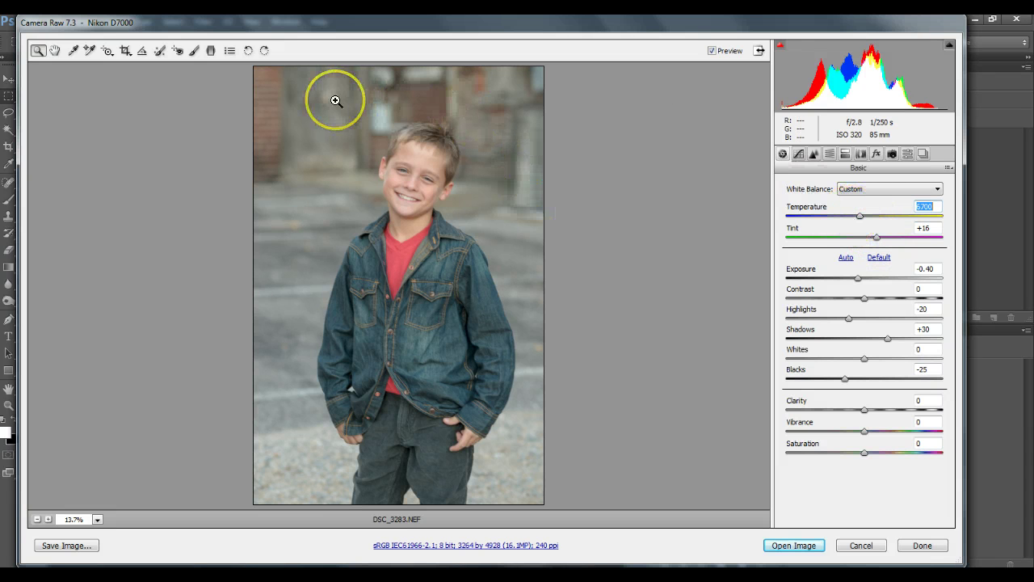
left_click(880, 240)
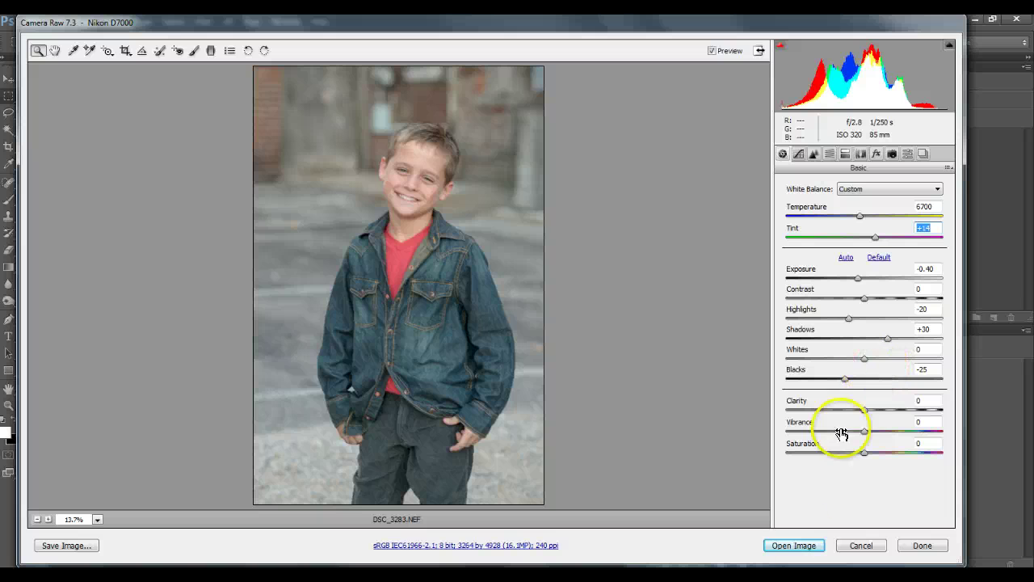
left_click(713, 51)
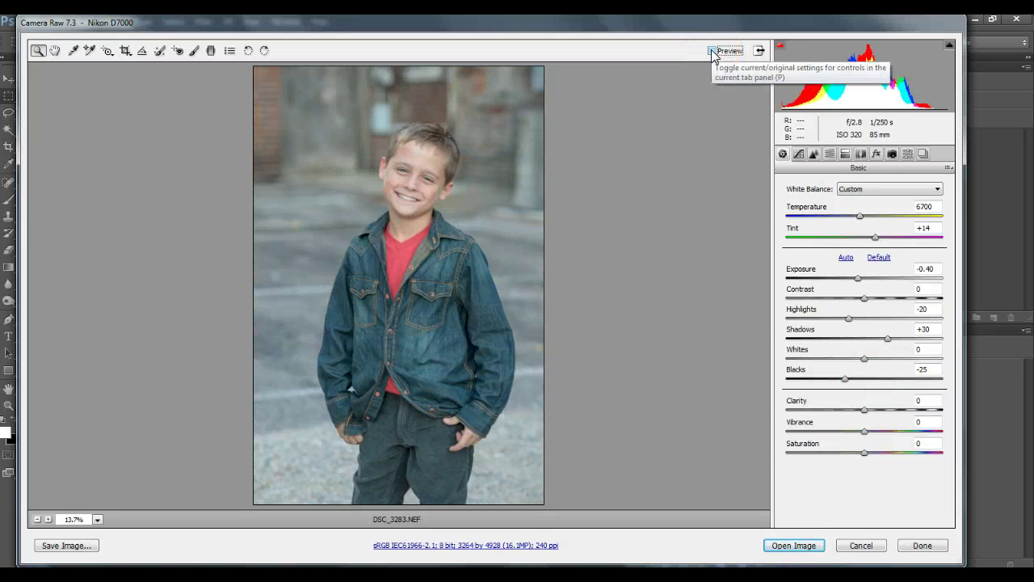
left_click(714, 51)
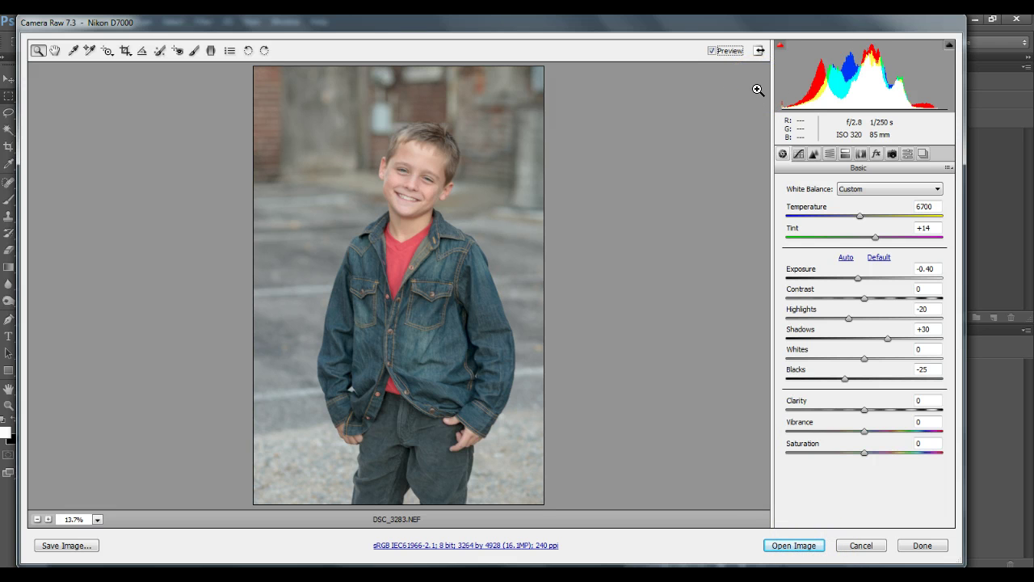
Open the adjusted raw portrait in Photoshop and add a Levels adjustment layer above the Background
left_click(800, 548)
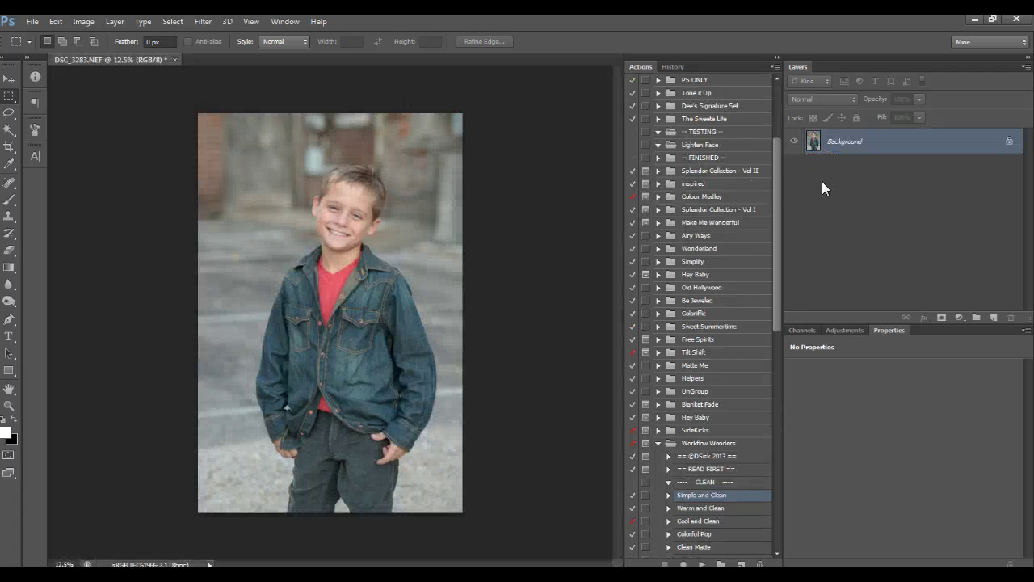
left_click(659, 443)
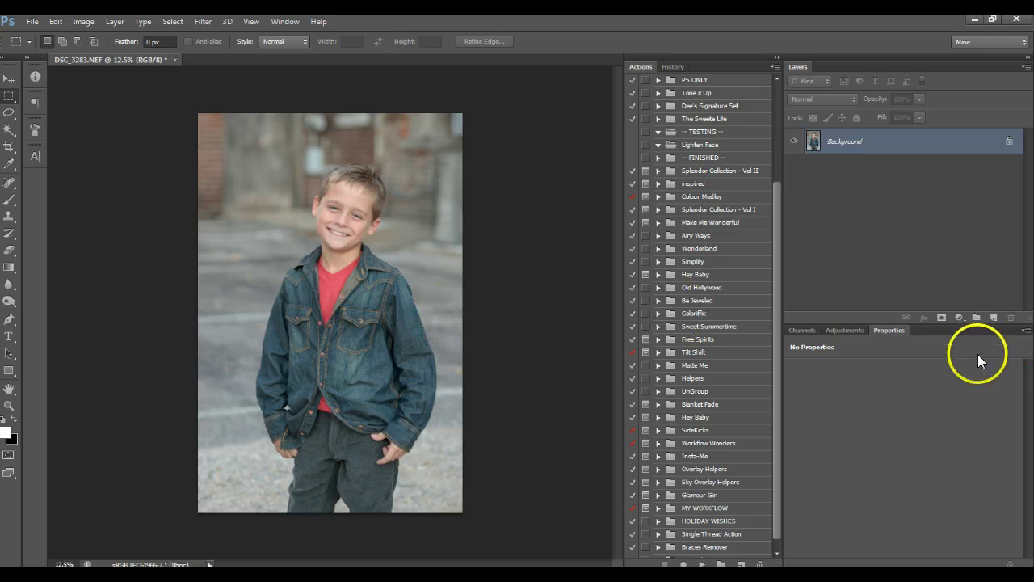
left_click(960, 316)
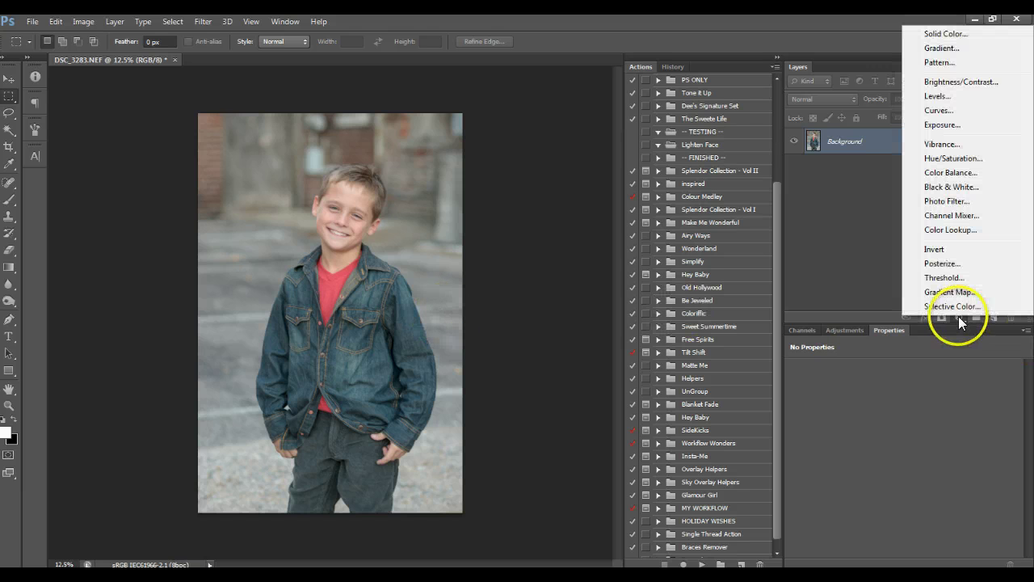
left_click(937, 96)
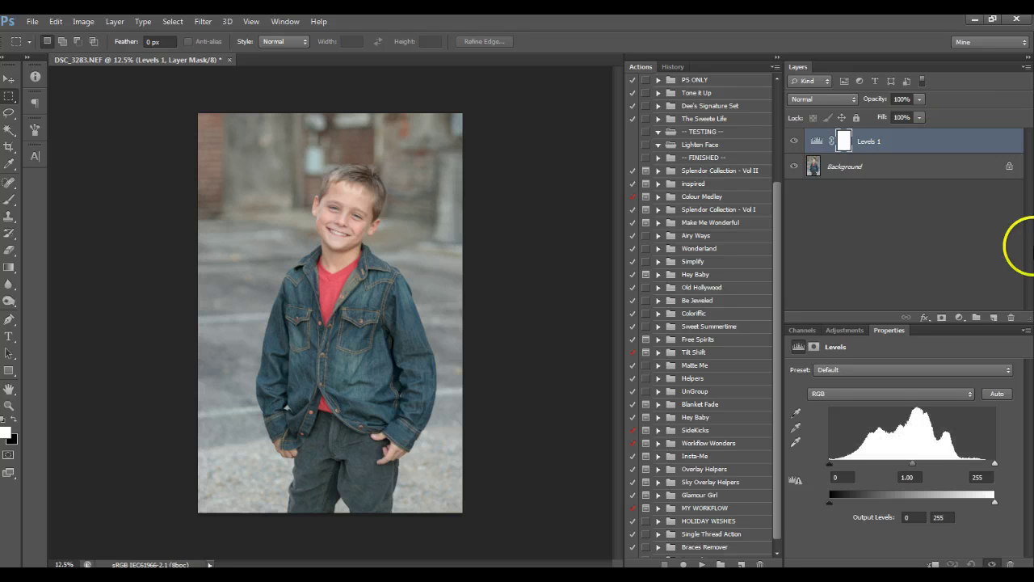
Set the Levels input values to black 30, midtones 1.10 and white 252, and the output white to 250
left_click_drag(906, 462, 906, 461)
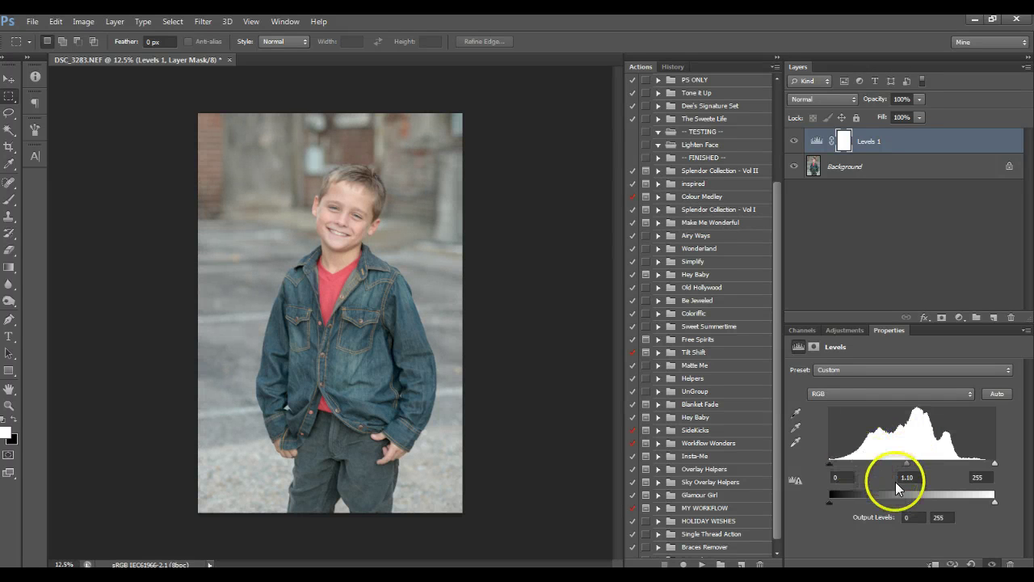
left_click(904, 478)
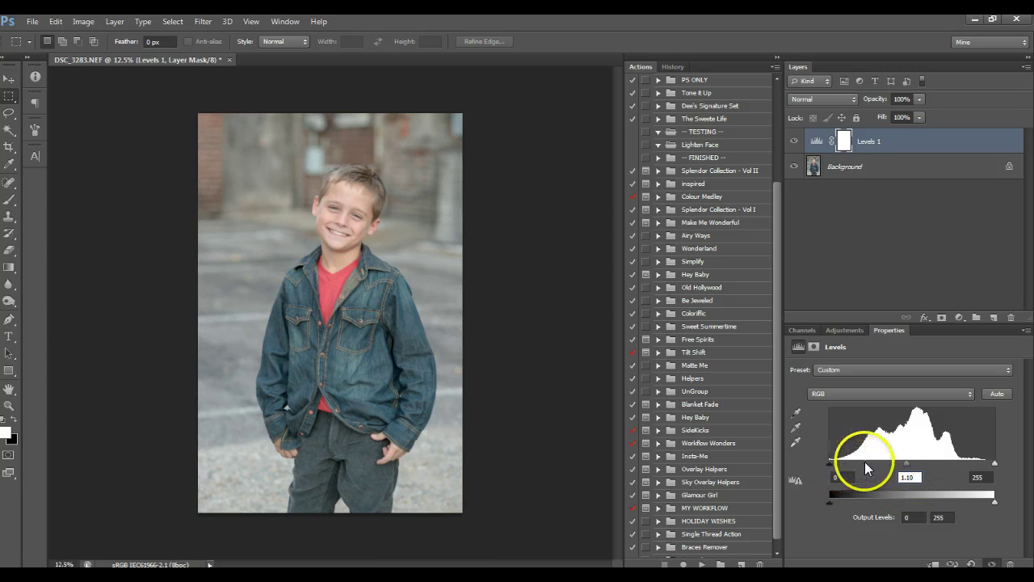
left_click_drag(840, 467, 848, 468)
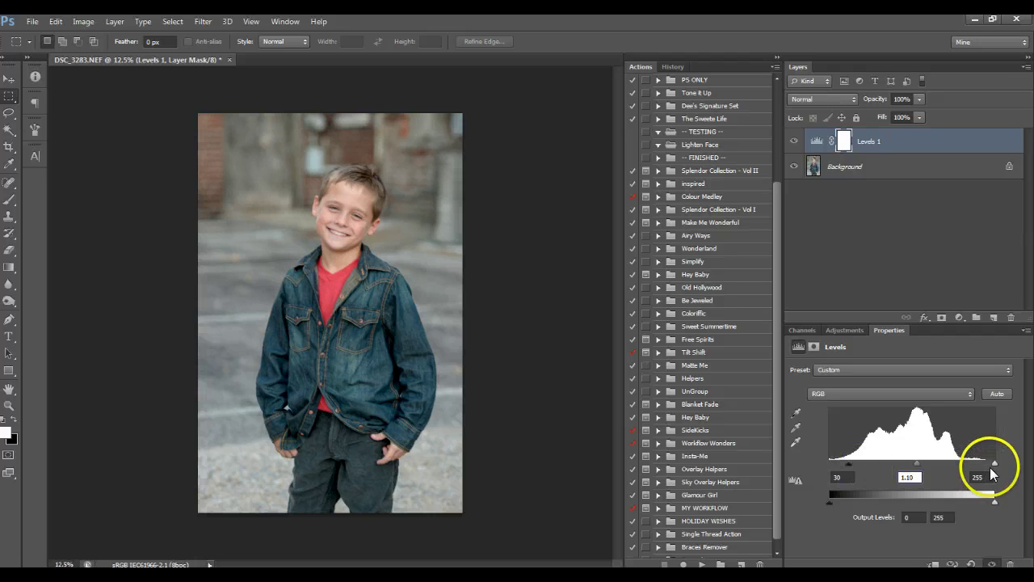
left_click_drag(985, 463, 996, 463)
mouse_move(993, 464)
left_mouse_down()
mouse_move(999, 508)
mouse_move(989, 464)
left_mouse_up()
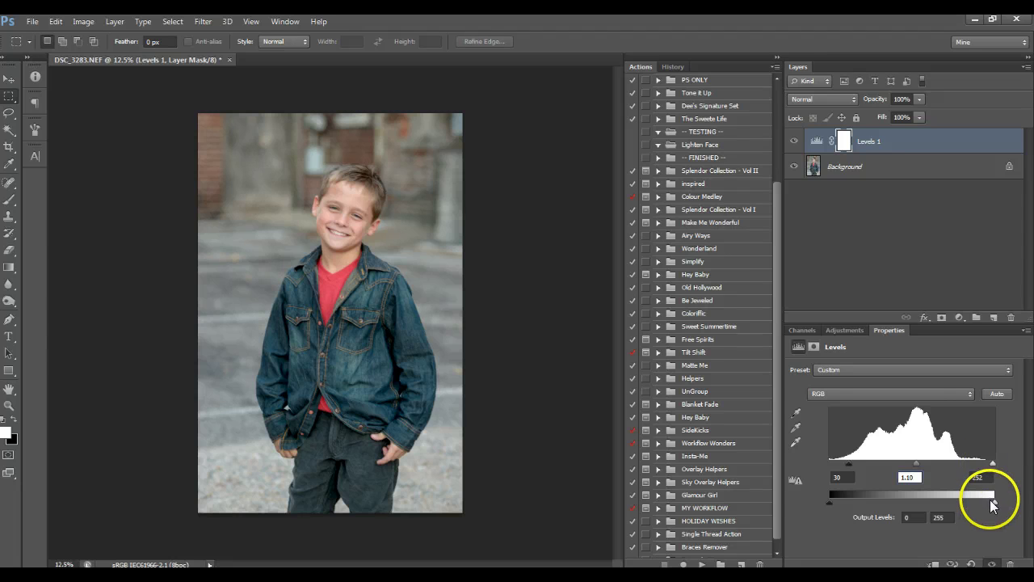
left_click_drag(995, 501, 992, 500)
left_click(896, 462)
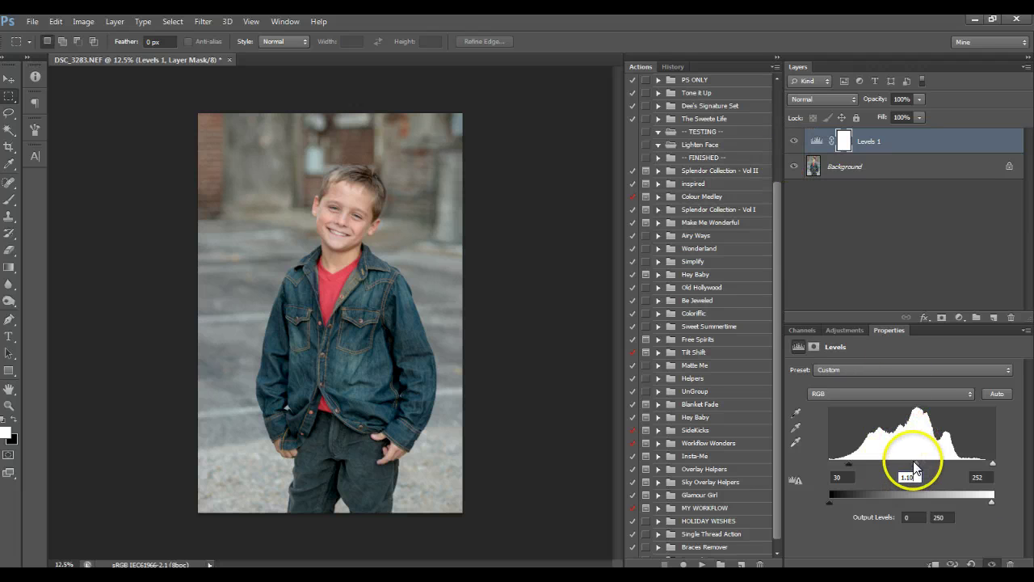
Set the Levels midtones to 1.15 and compare the portrait with and without the Levels adjustment
left_click_drag(915, 467, 914, 469)
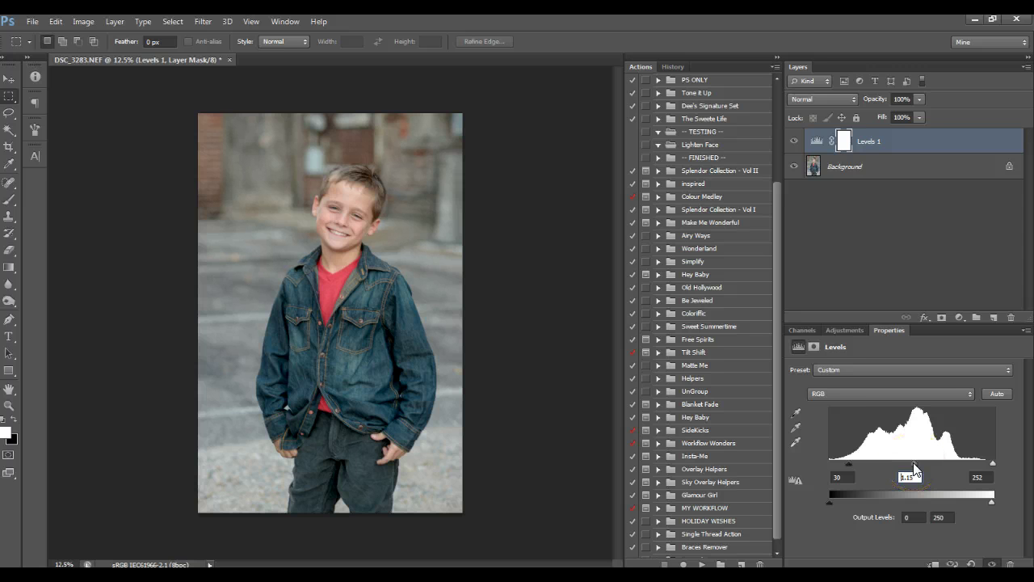
left_click(792, 142)
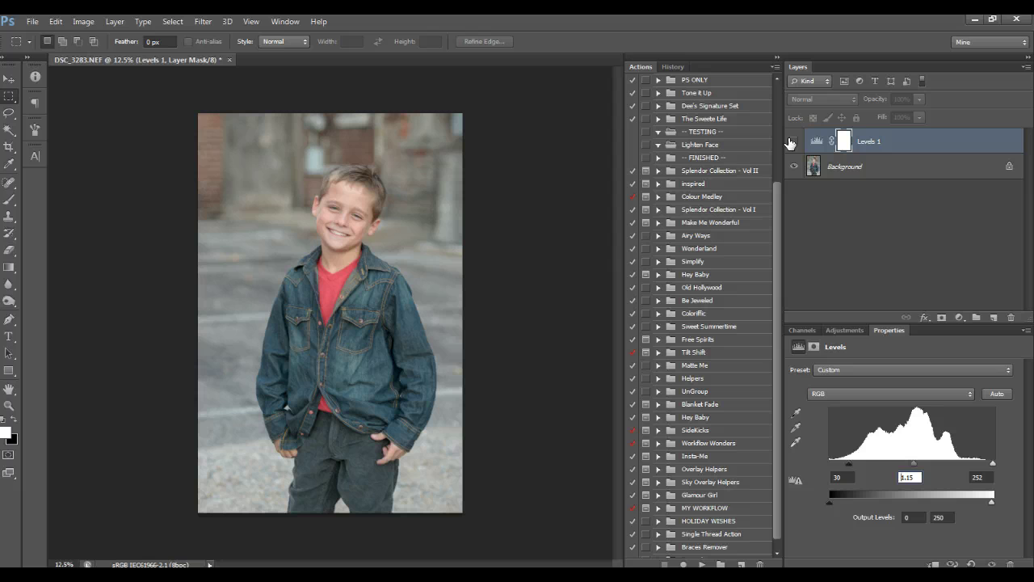
left_click(792, 142)
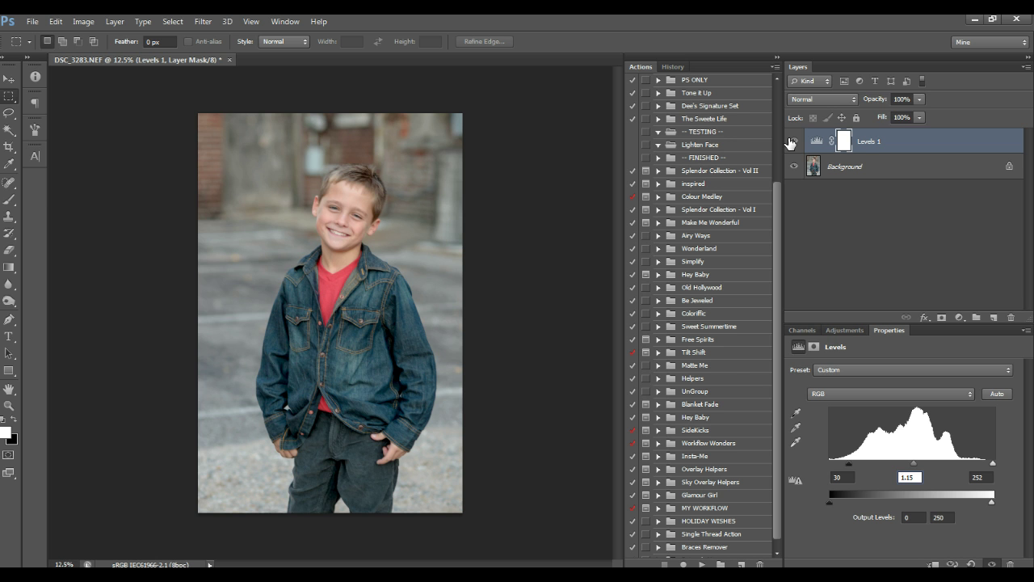
left_click(791, 141)
left_click(791, 142)
left_click(791, 141)
left_click(790, 142)
Add a Gradient Fill layer above Levels 1 with a gradient running from black to transparent
left_click(961, 316)
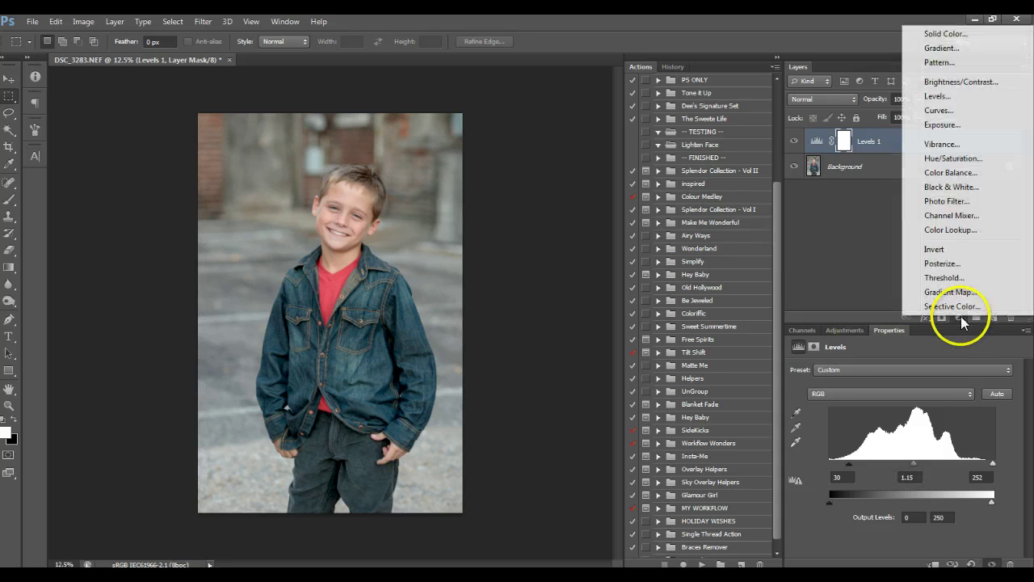
left_click(937, 48)
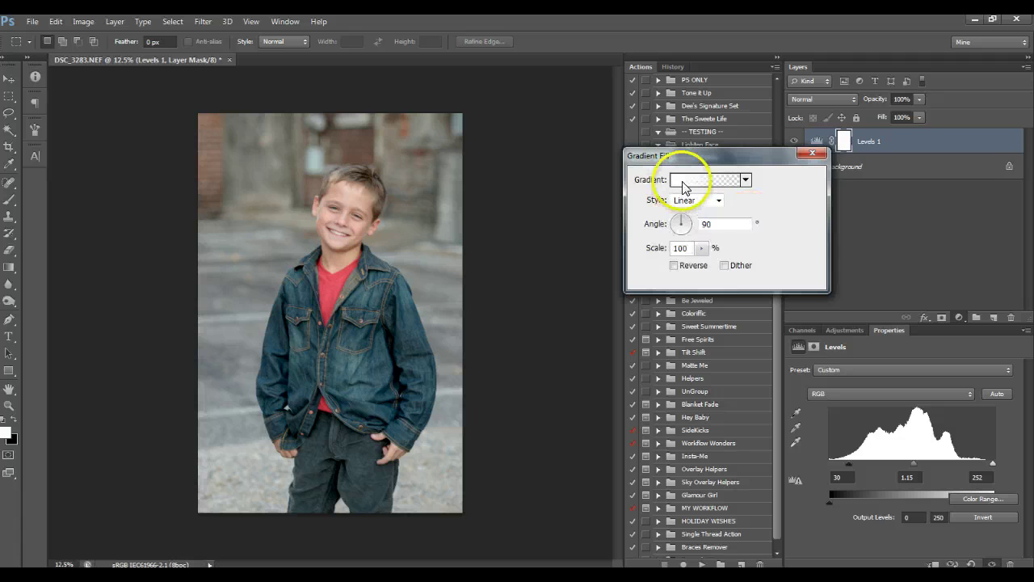
left_click(683, 187)
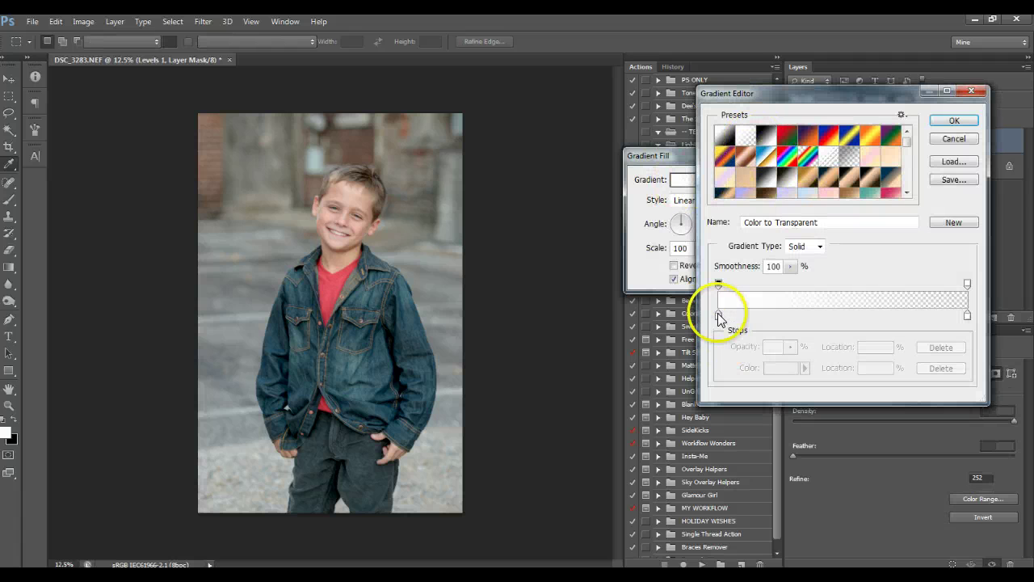
left_click(719, 315)
double_click(719, 315)
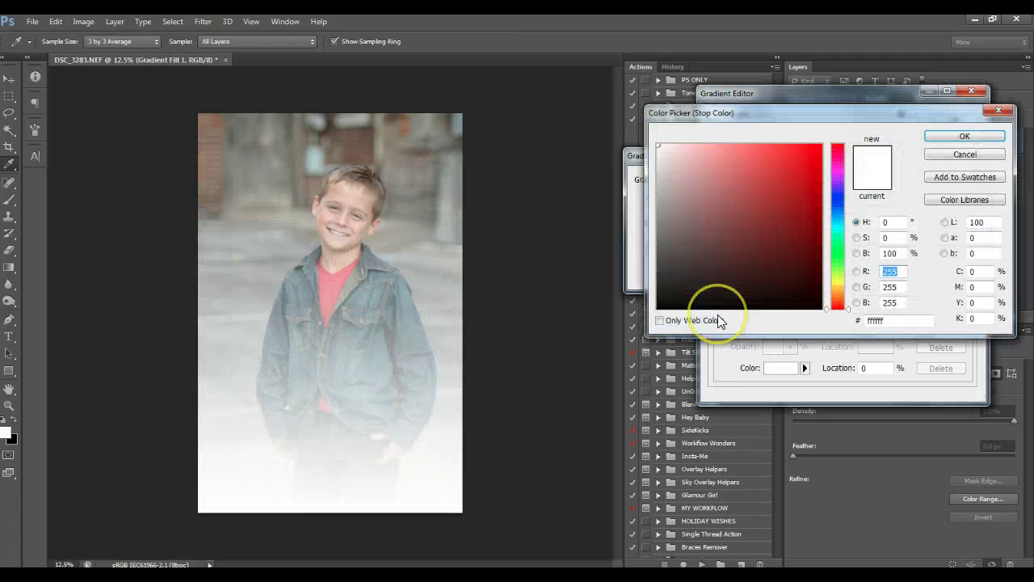
left_click(718, 266)
mouse_move(734, 266)
left_mouse_down()
mouse_move(596, 344)
mouse_move(663, 301)
left_mouse_up()
left_click(979, 137)
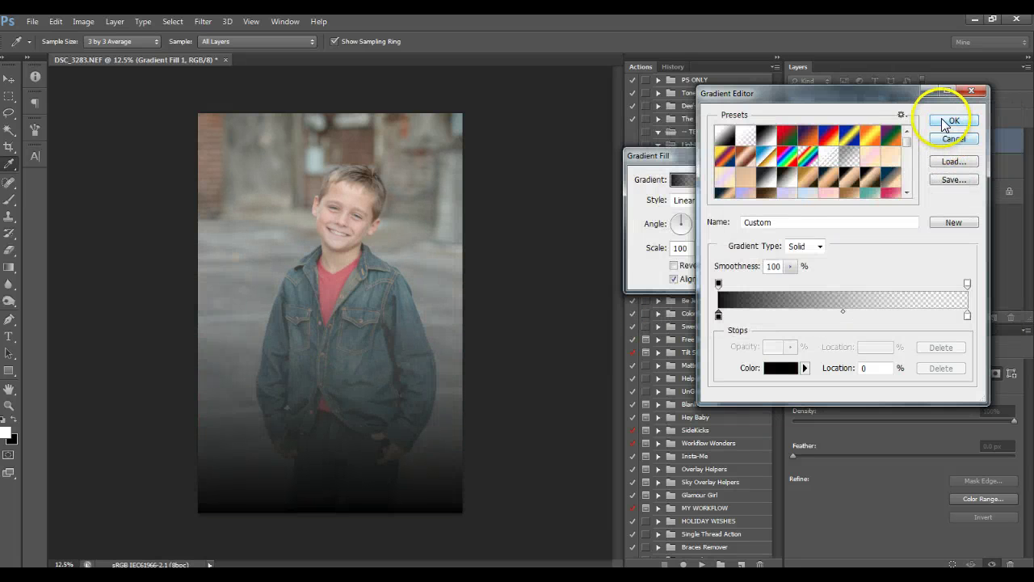
left_click(947, 121)
Make the gradient fill a reversed radial vignette with angle 114.44° and scale 139%, and apply it
left_click(686, 202)
left_click(685, 220)
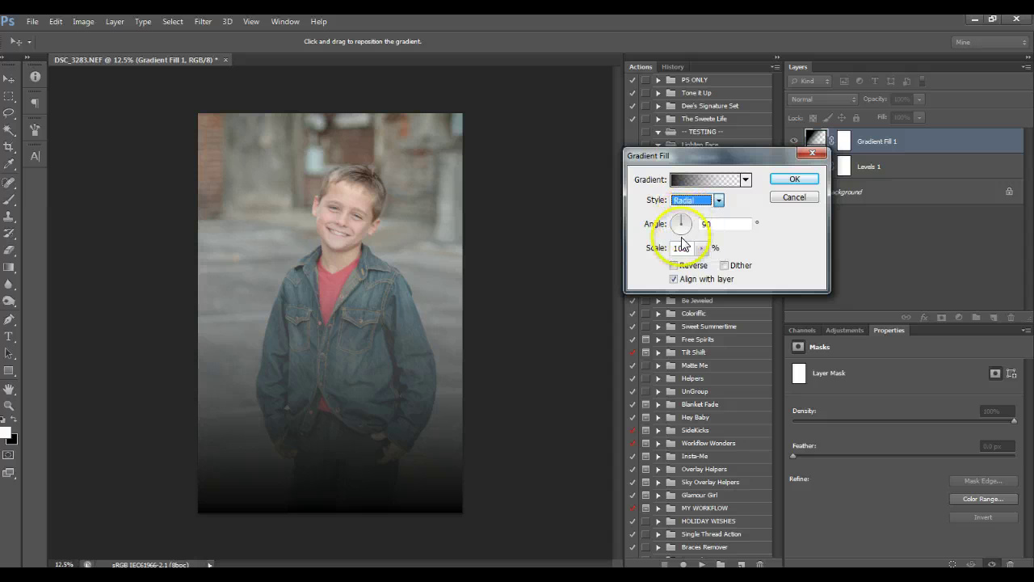
left_click(673, 265)
left_click(701, 248)
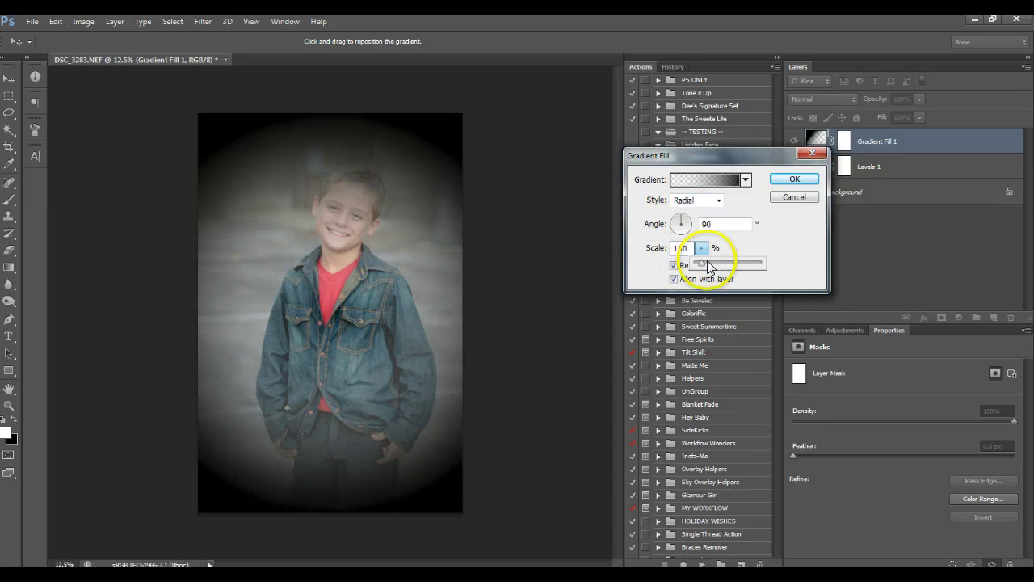
left_click_drag(708, 267, 711, 260)
left_click(683, 222)
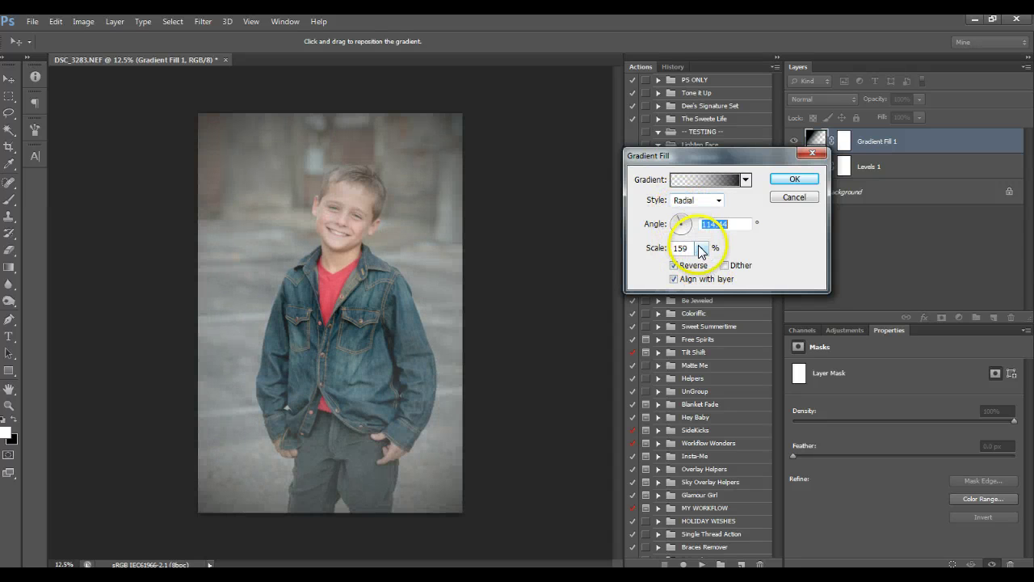
left_click(701, 249)
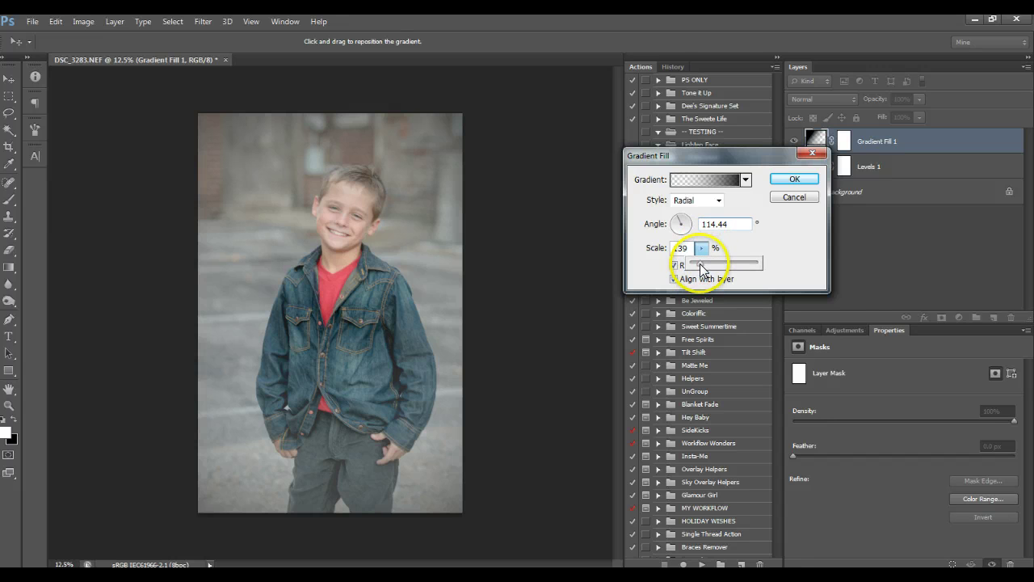
left_click(793, 178)
Set the Gradient Fill 1 layer's blend mode to Overlay and compare the portrait with and without the vignette
left_click(804, 99)
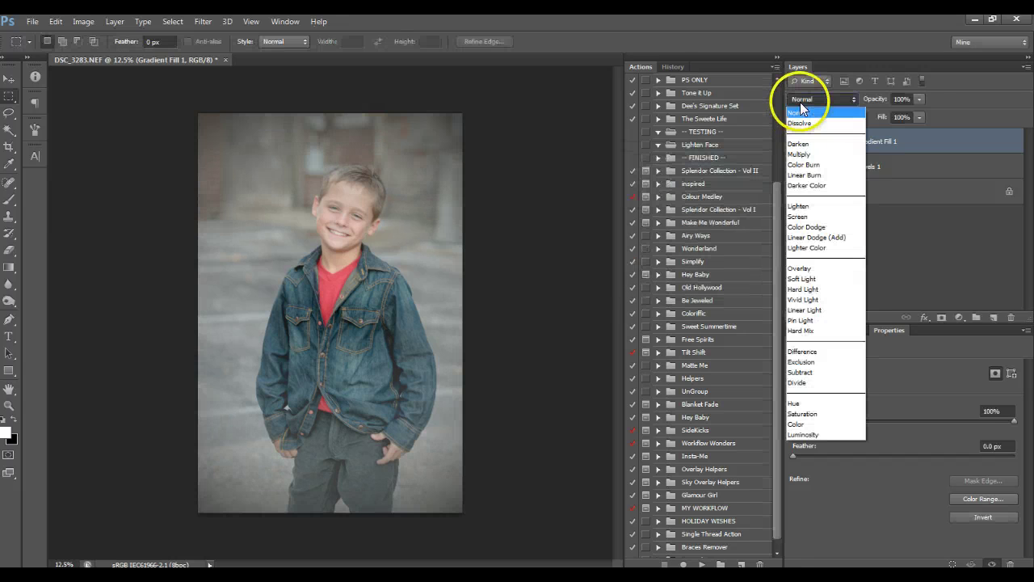
left_click(801, 267)
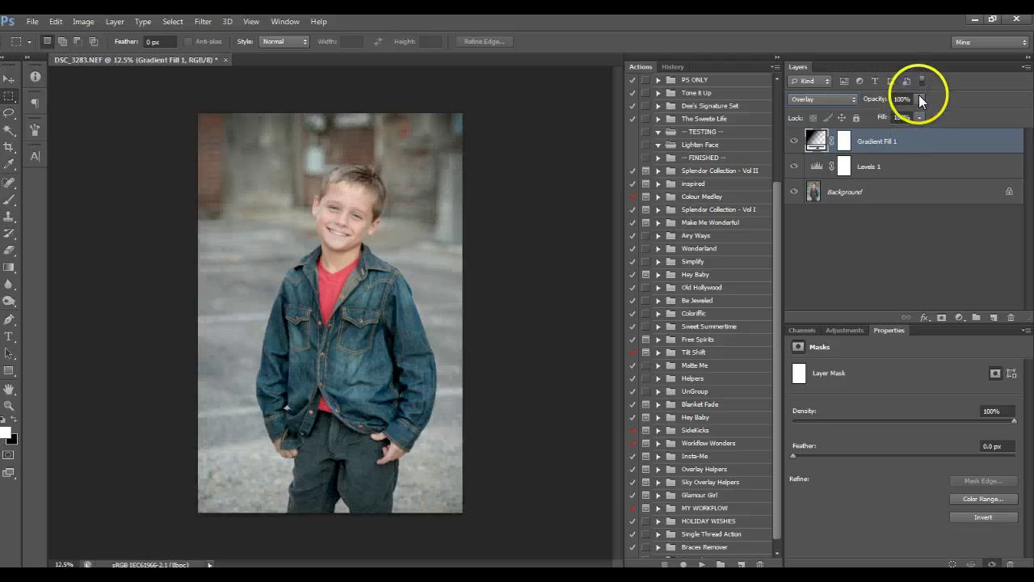
left_click(794, 142)
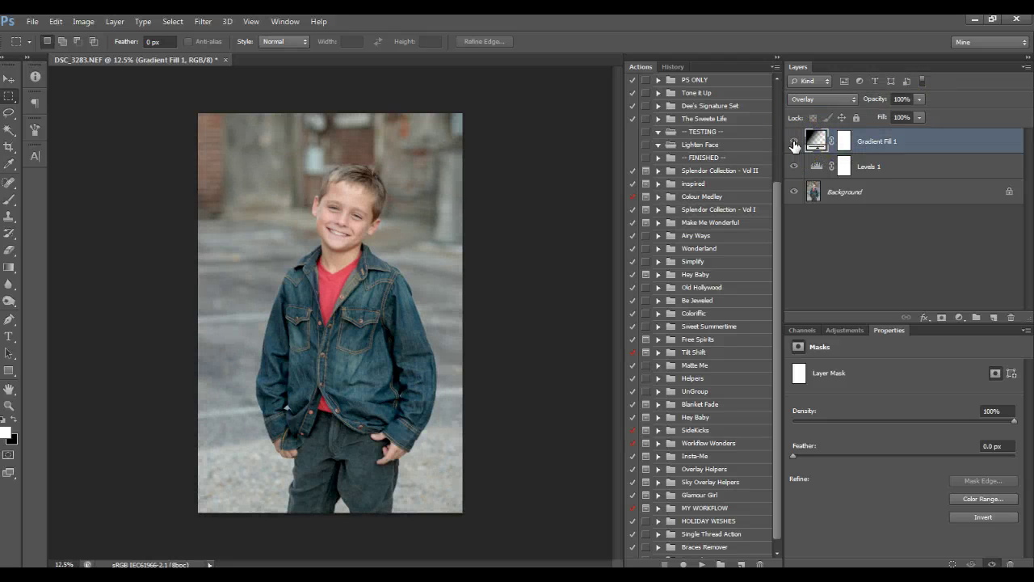
left_click(794, 143)
left_click(794, 143)
left_click(794, 143)
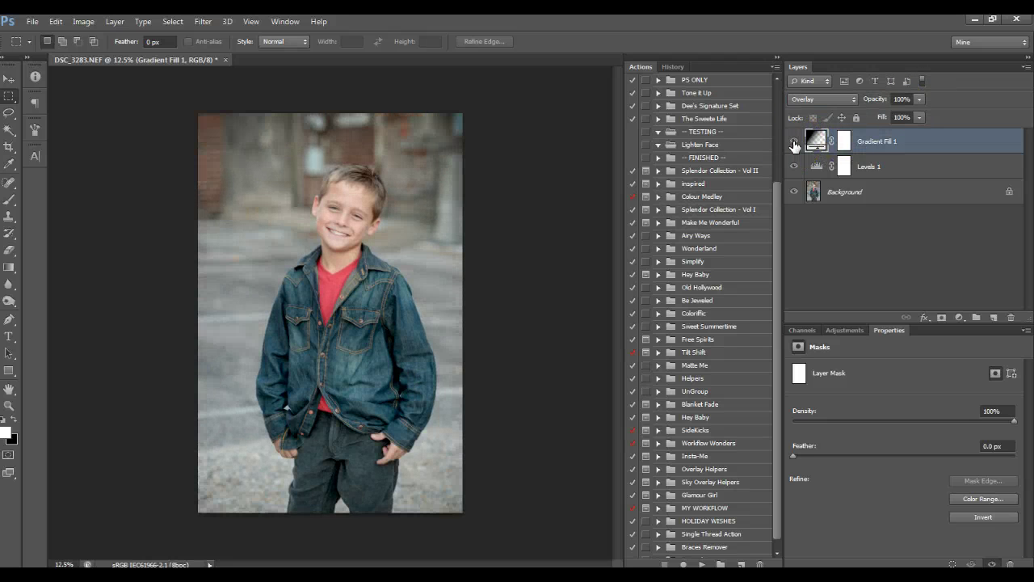
double_click(794, 143)
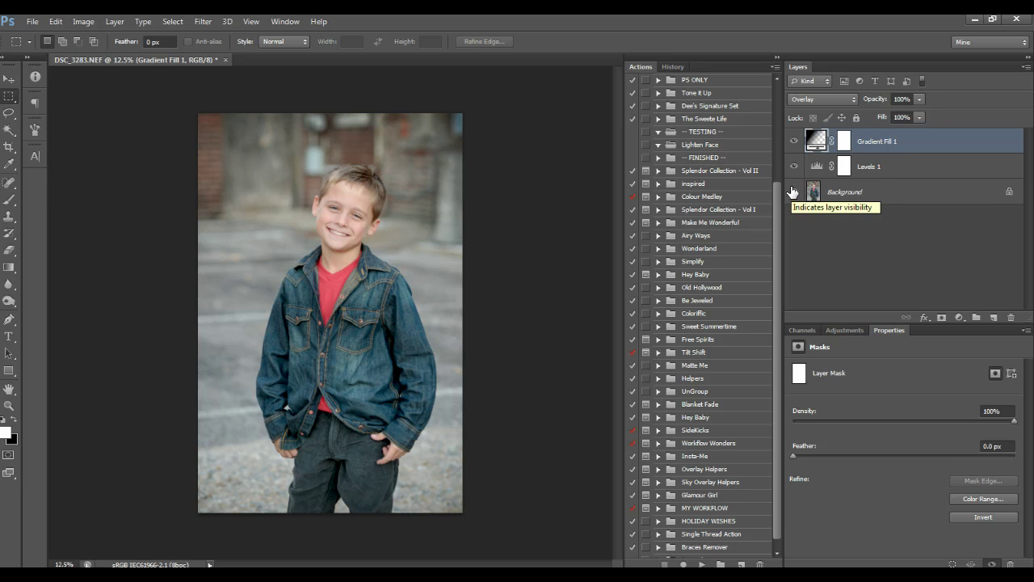
Review the Levels 1 layer's settings and compare the edited portrait with the Background layer alone
left_click(889, 167)
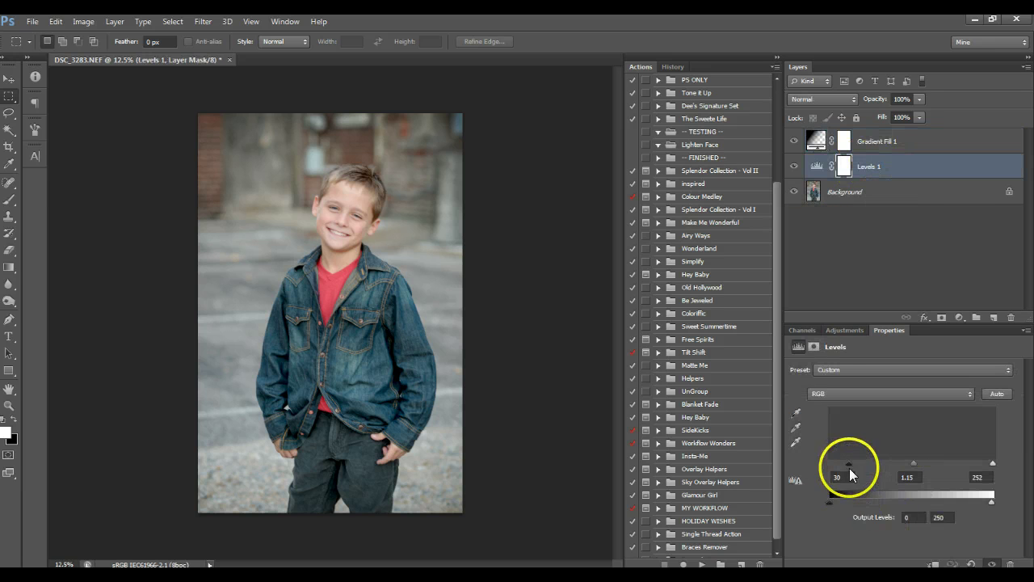
left_click(821, 477)
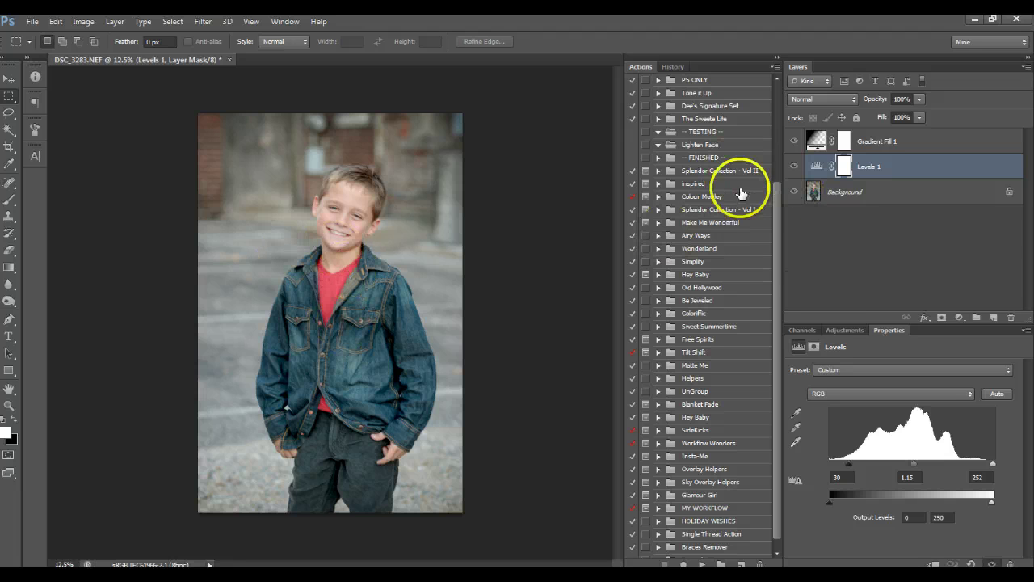
left_click(794, 194, "alt")
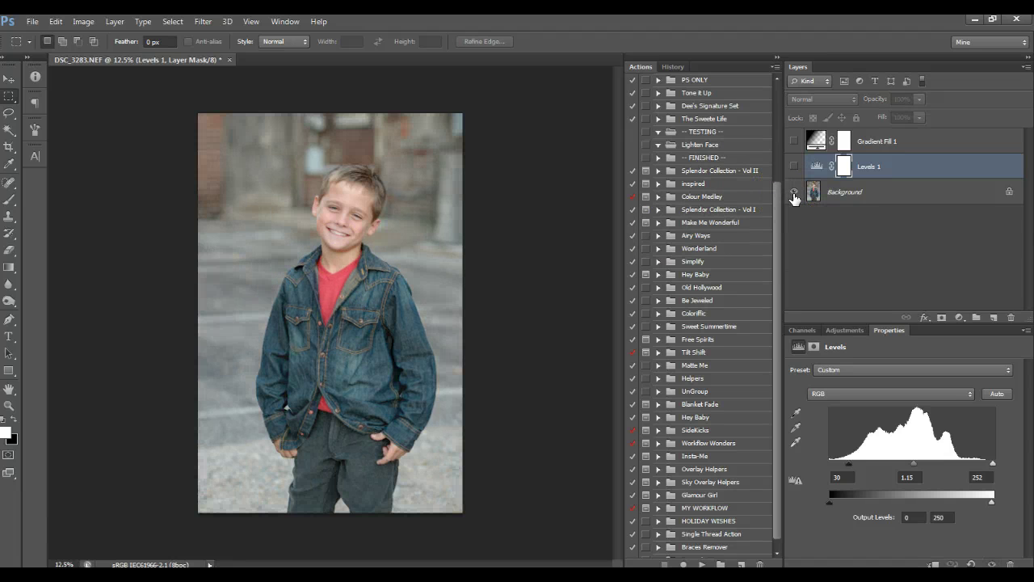
left_click(793, 194, "alt")
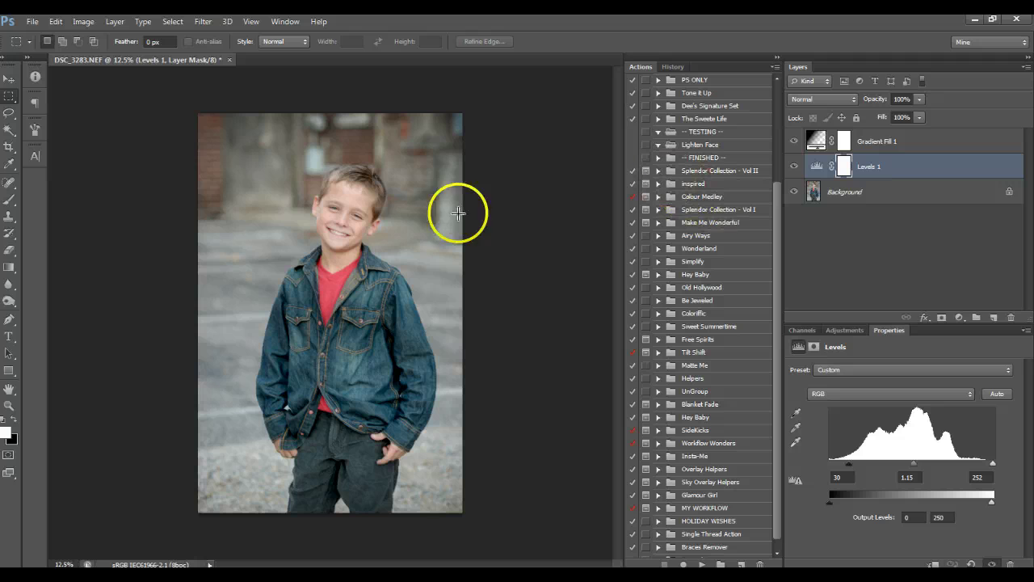
Switch to the Camera Raw window, compare its unedited portrait side by side with the Photoshop edit, and bring its Basic settings into view
key("alt+Tab")
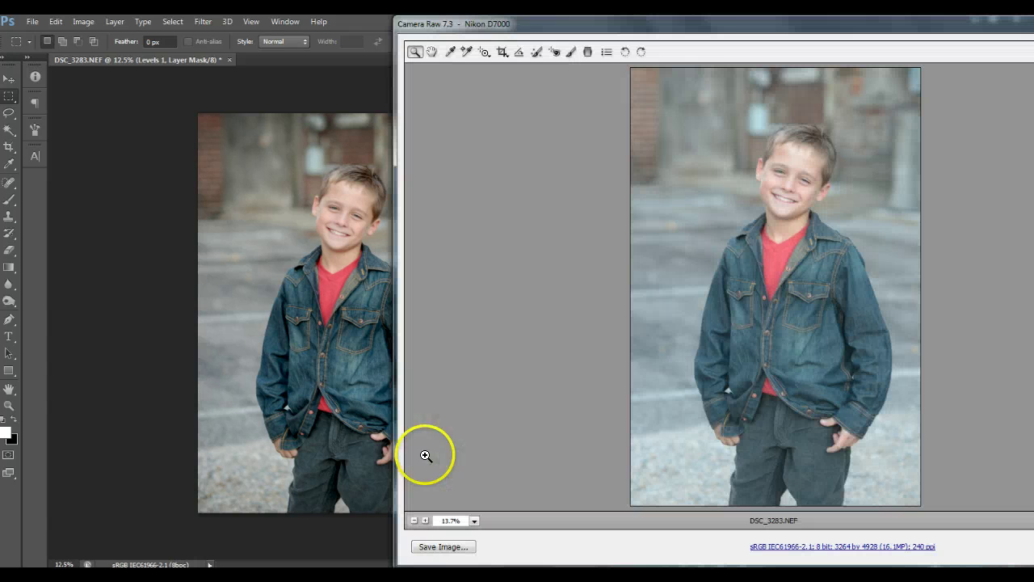
left_click_drag(691, 27, 761, 38)
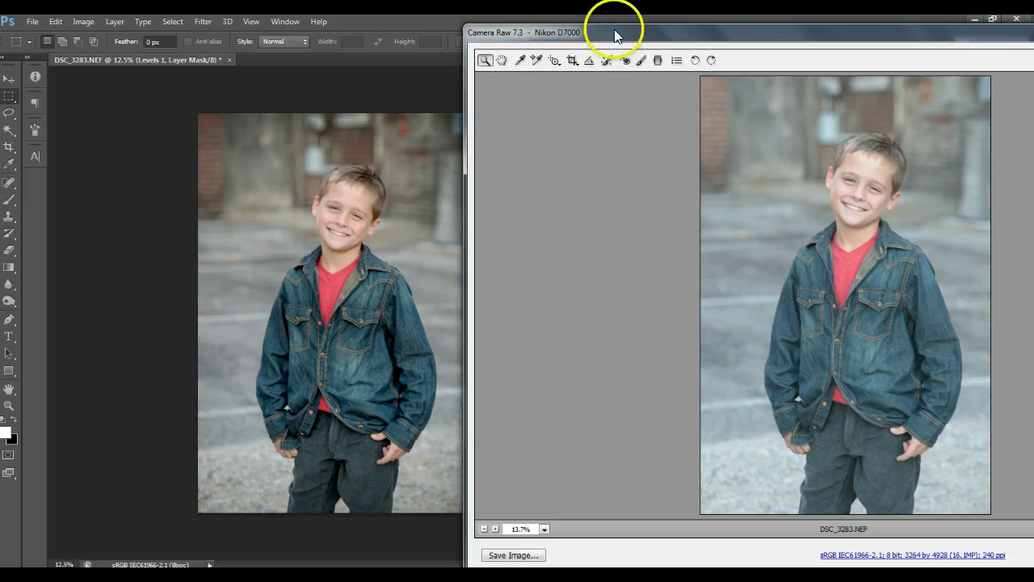
left_click_drag(612, 29, 195, 26)
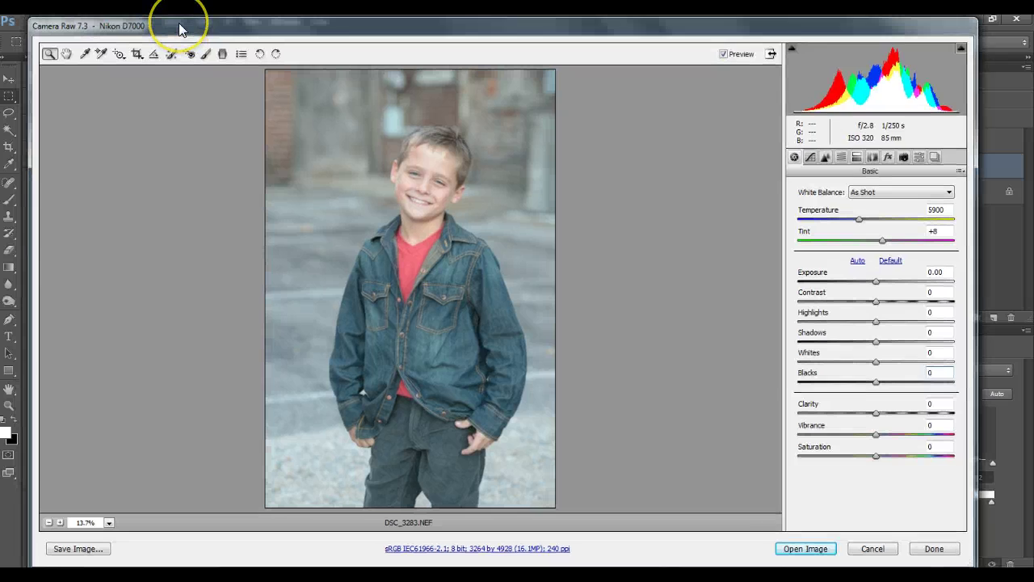